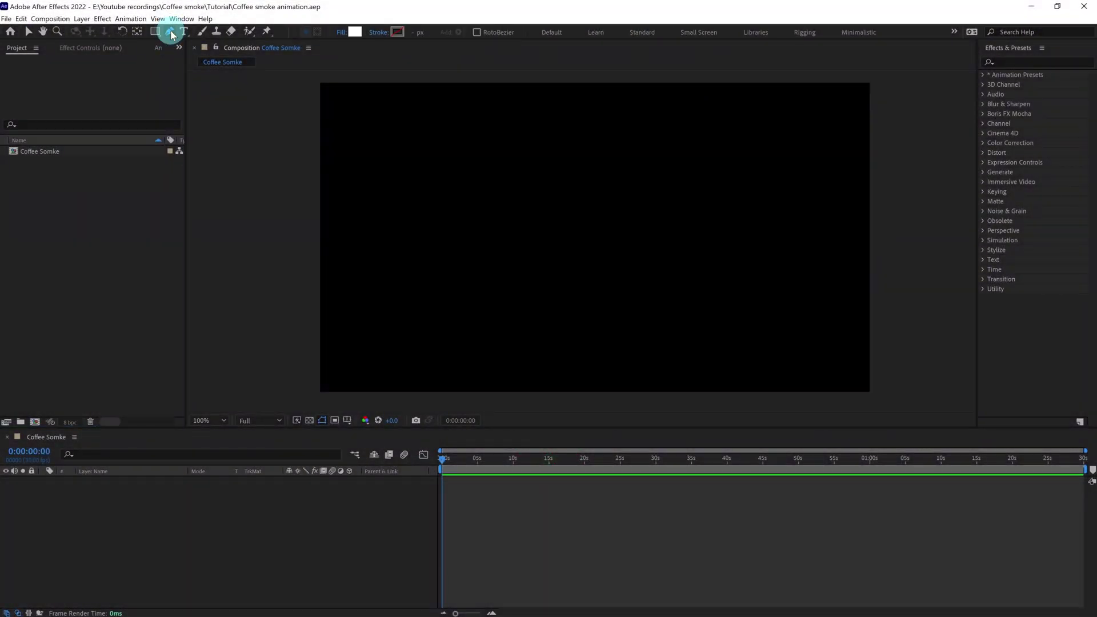
- At 50% zoom, draw a white quad covering the frame's right side along a slanted edge
key("comma")
left_click(509, 157)
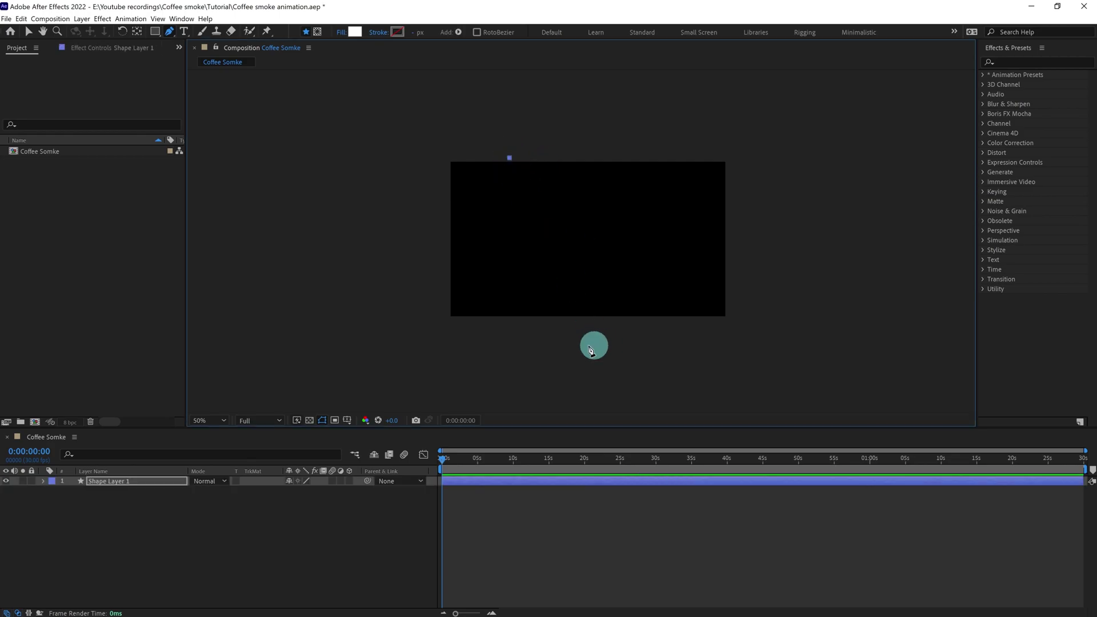
left_click(557, 321)
left_click(773, 322)
left_click(773, 158)
left_click(509, 158)
- Draw a second white quad covering the left side, meeting the first along the slant
left_click(182, 540)
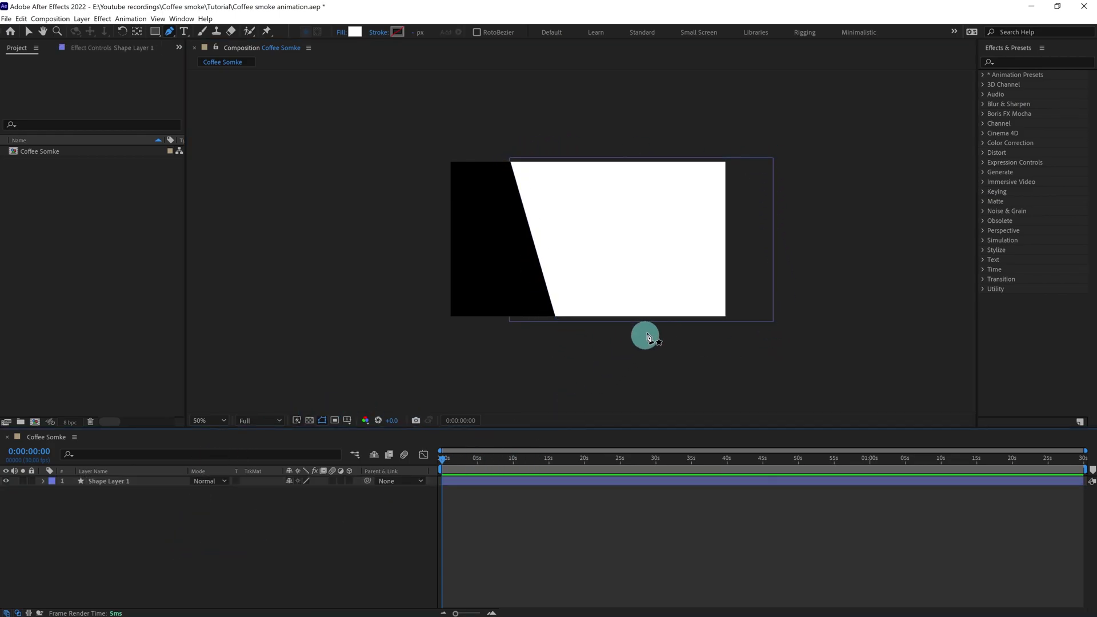
left_click(635, 323)
left_click(698, 156)
left_click(388, 156)
left_click(387, 323)
left_click(635, 323)
- Rename the shape layers L and R, hide R, and select L
left_click(114, 491)
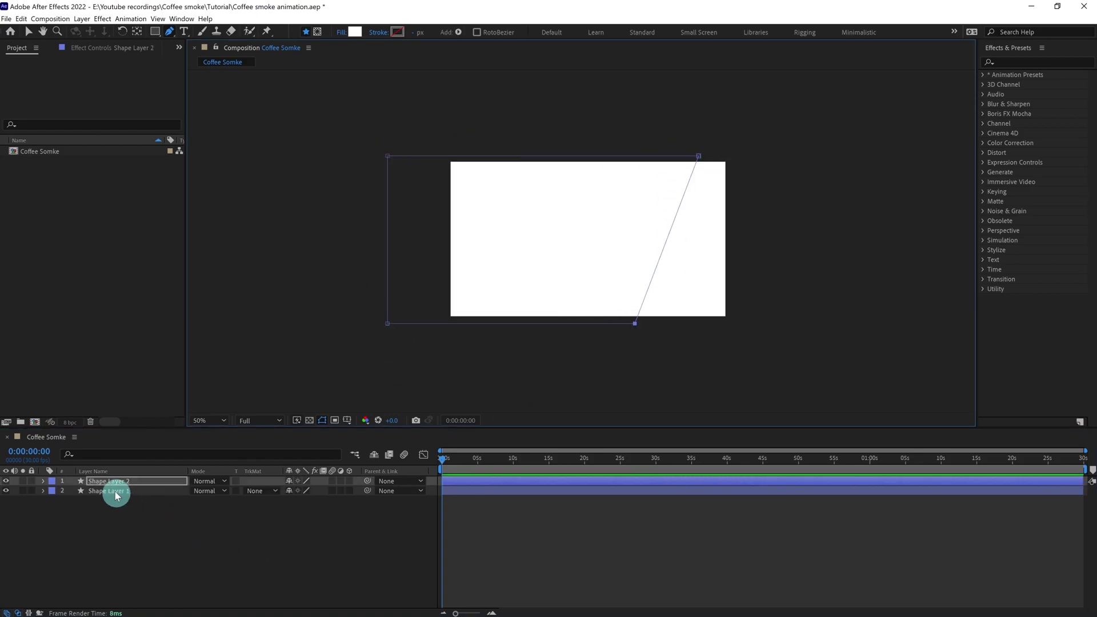
key("Return")
type("L")
key("Return")
key("ctrl+Up")
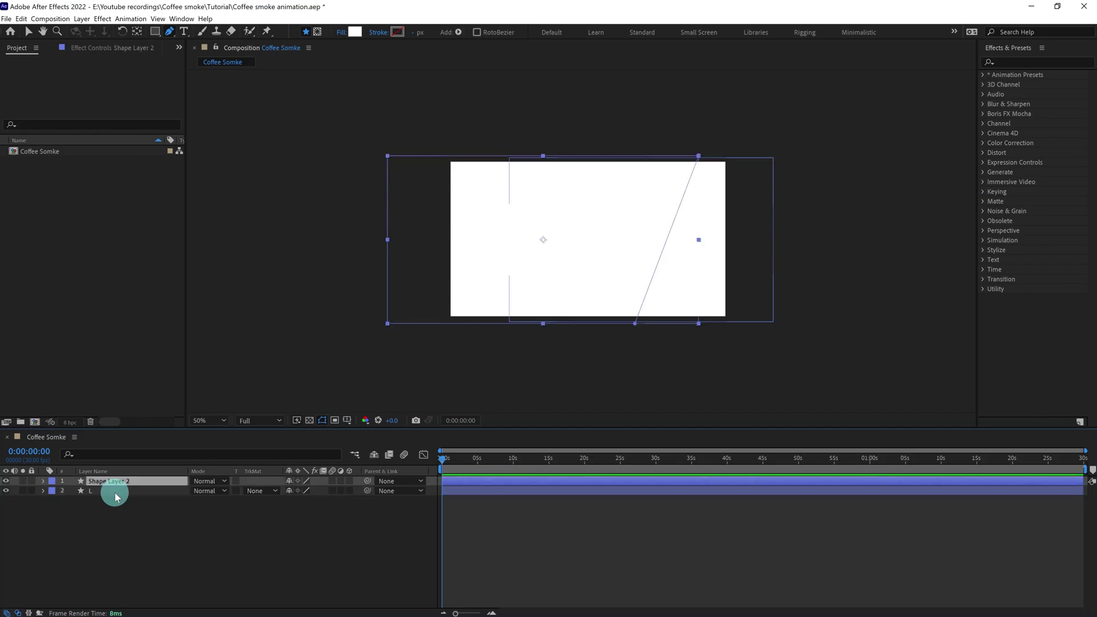
key("Return")
type("R")
key("Return")
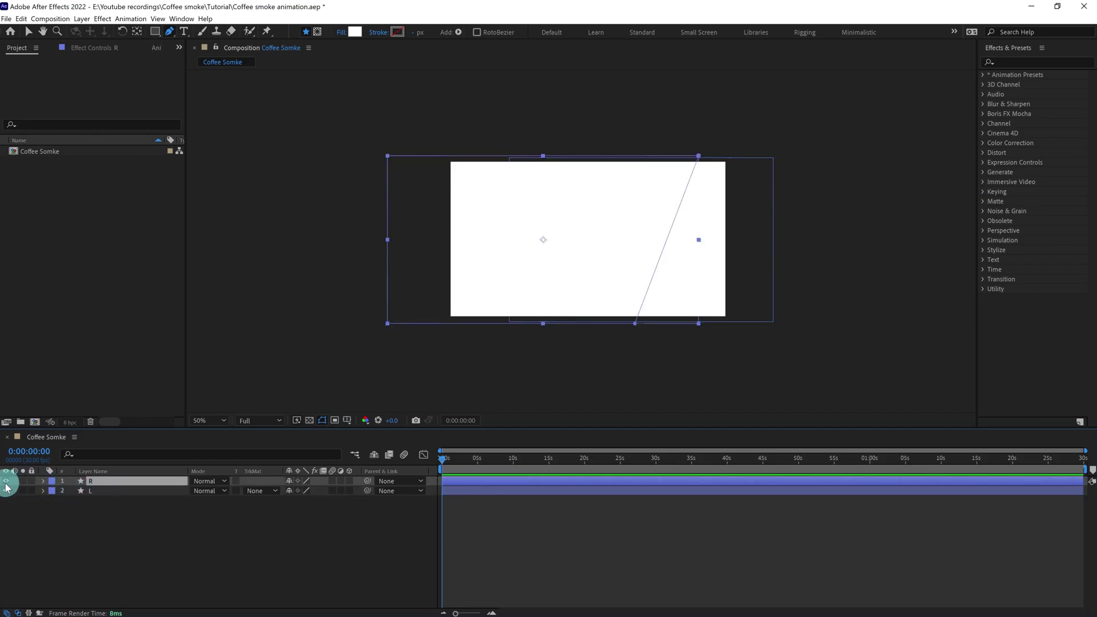
left_click(7, 482)
left_click(98, 491)
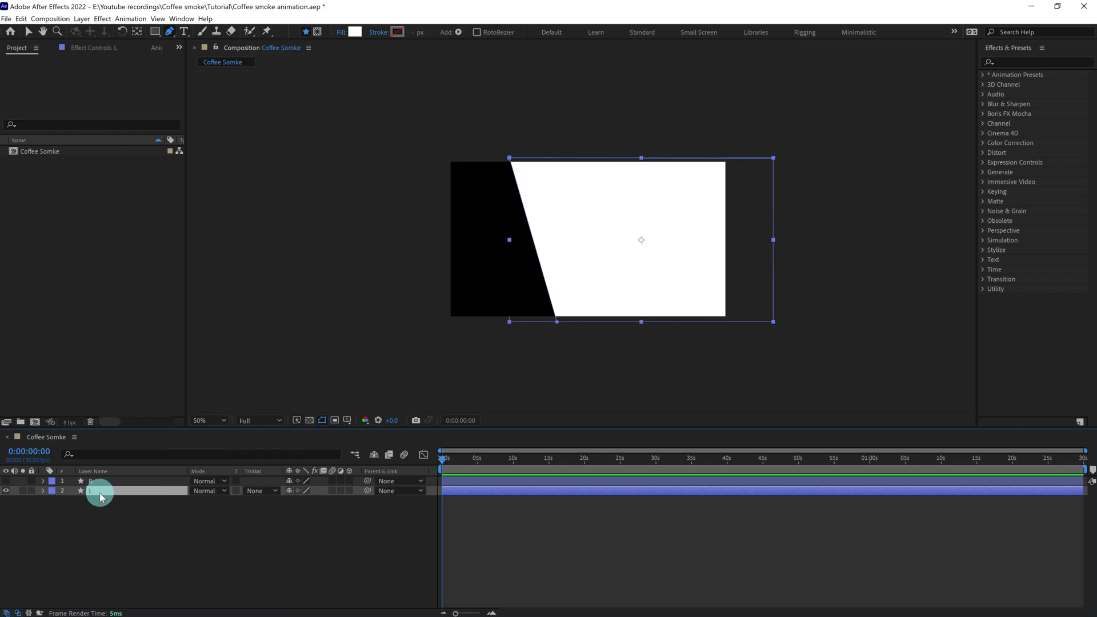
- Apply Wave Warp to layer L with Pinning set to Bottom Edge
left_click(1013, 63)
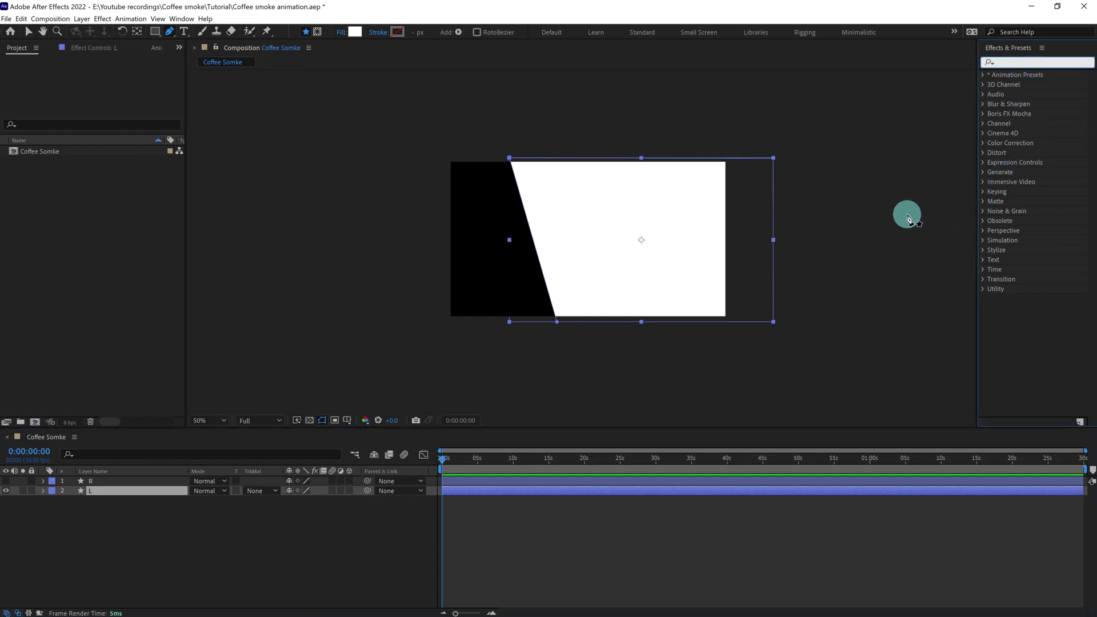
type("Wave")
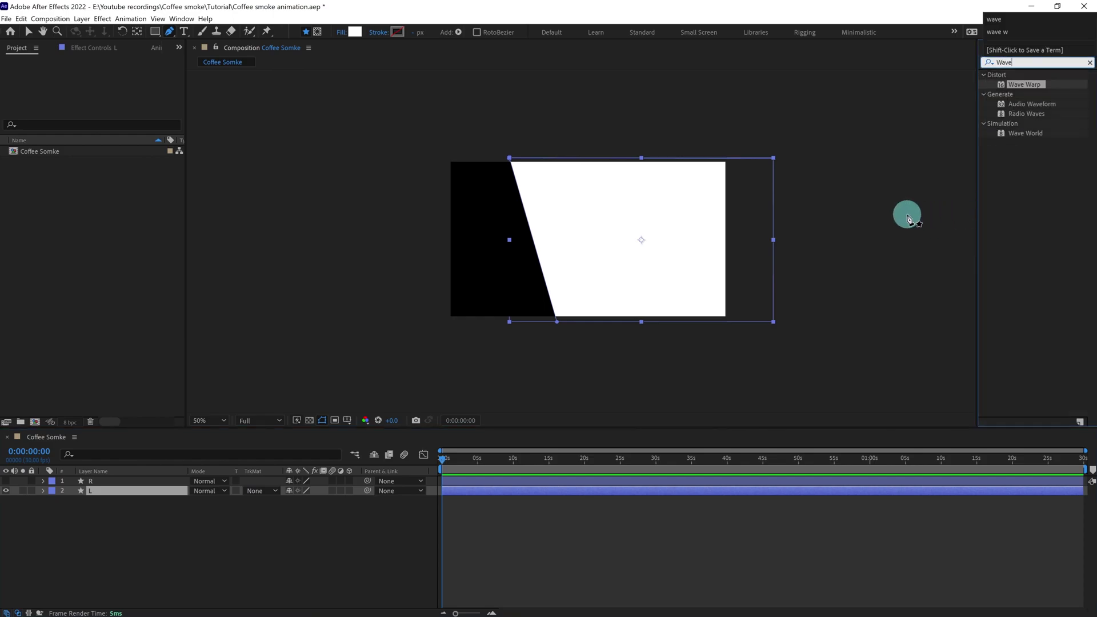
double_click(1027, 86)
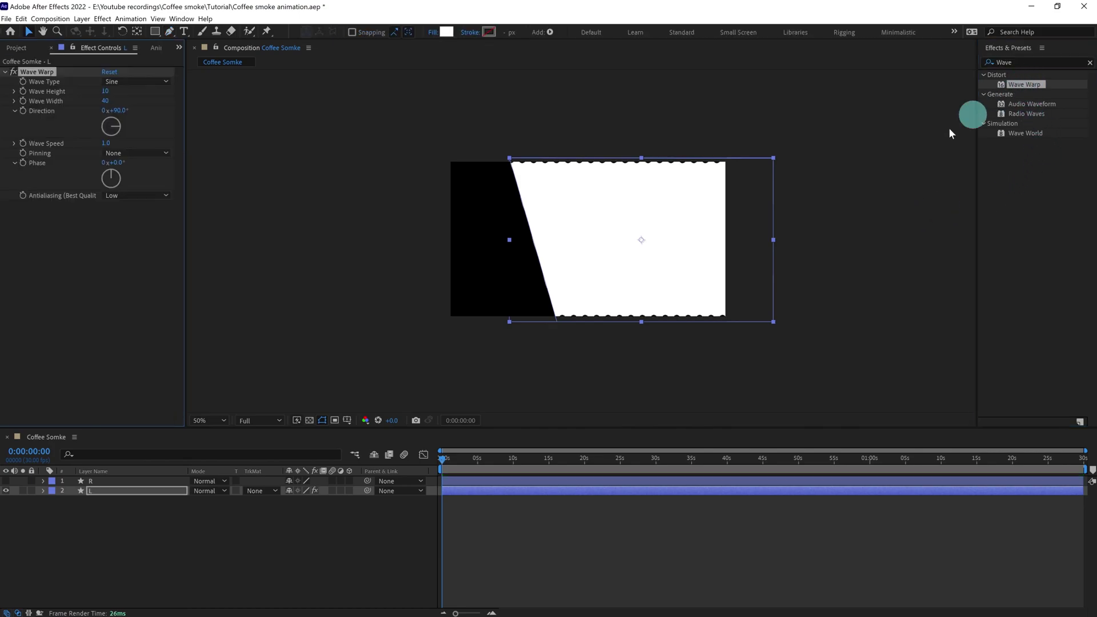
left_click(121, 156)
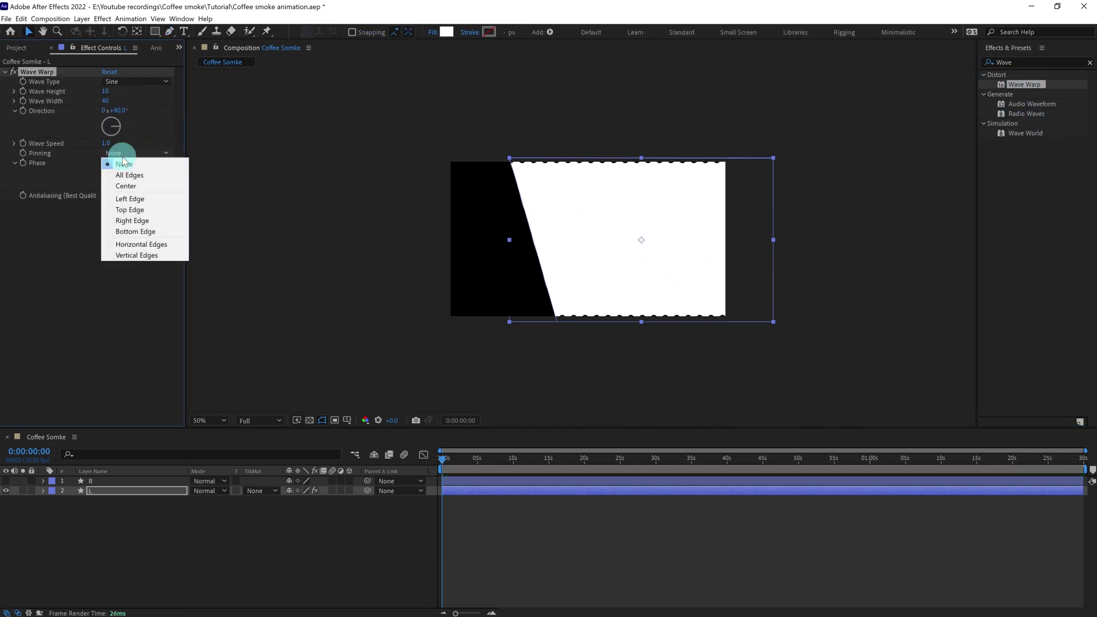
left_click(130, 231)
- Set Wave Height to 90, try a new Wave Width, and preview
left_click(107, 106)
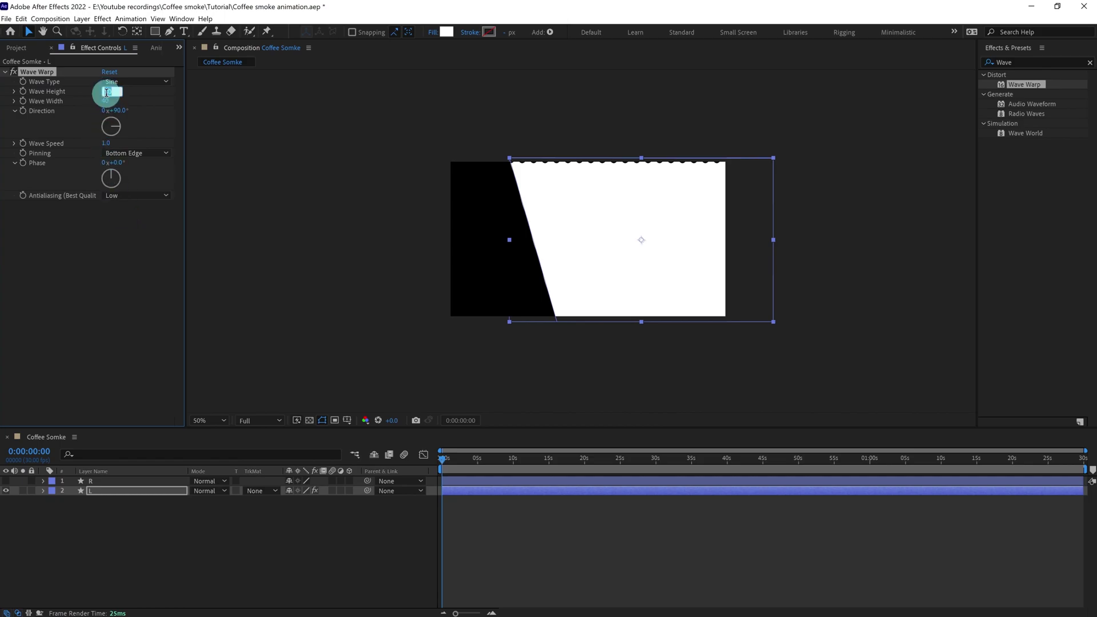
key("Return")
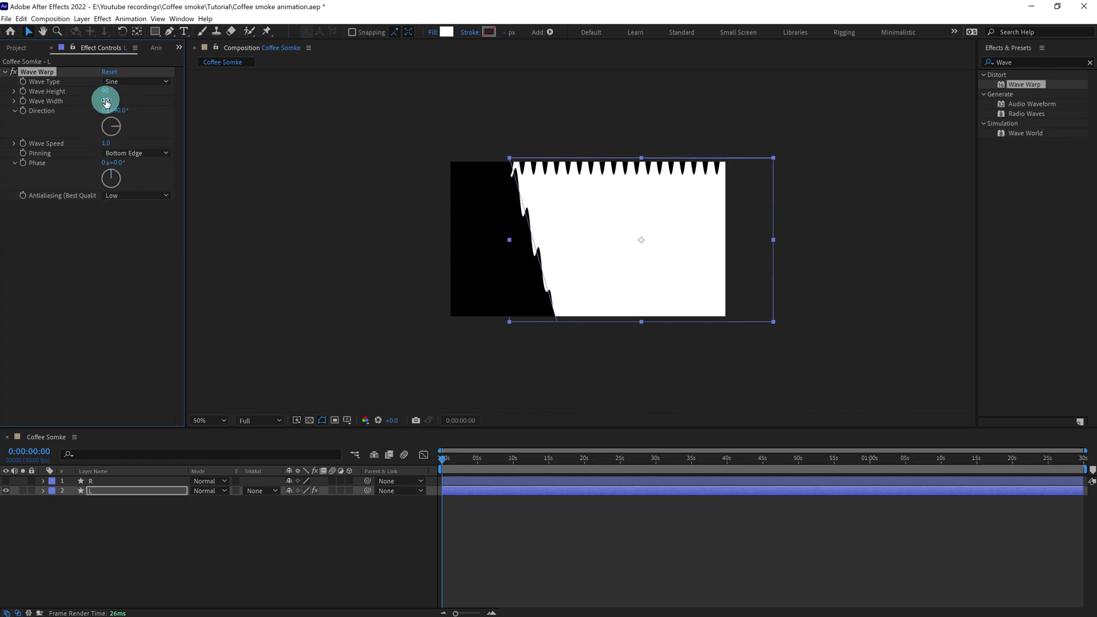
left_click(106, 102)
type("200")
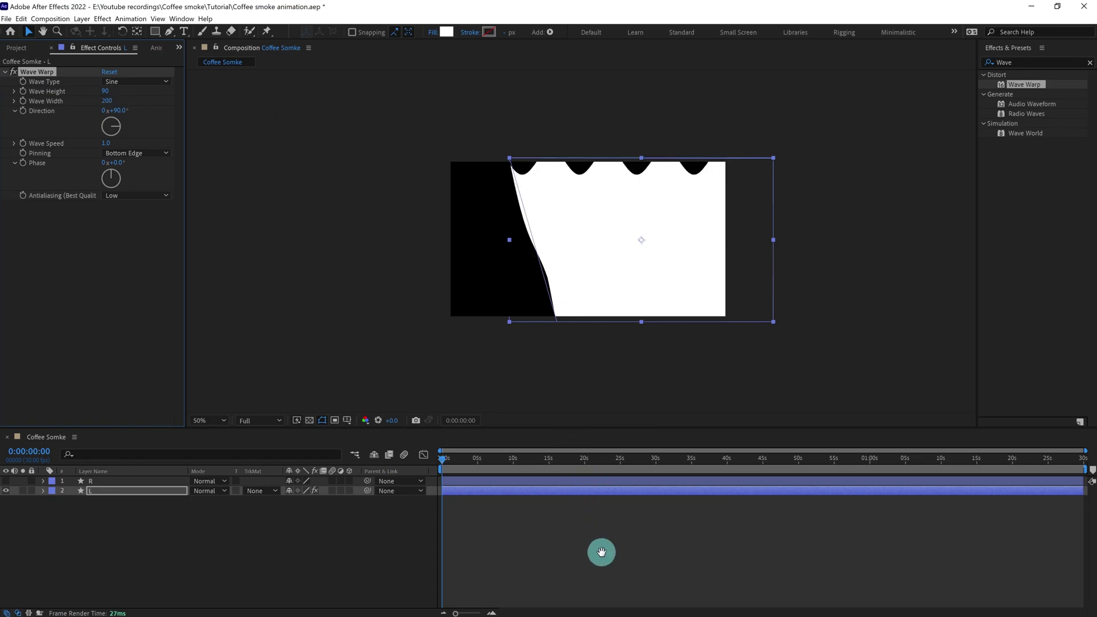
left_click(609, 541)
key("space")
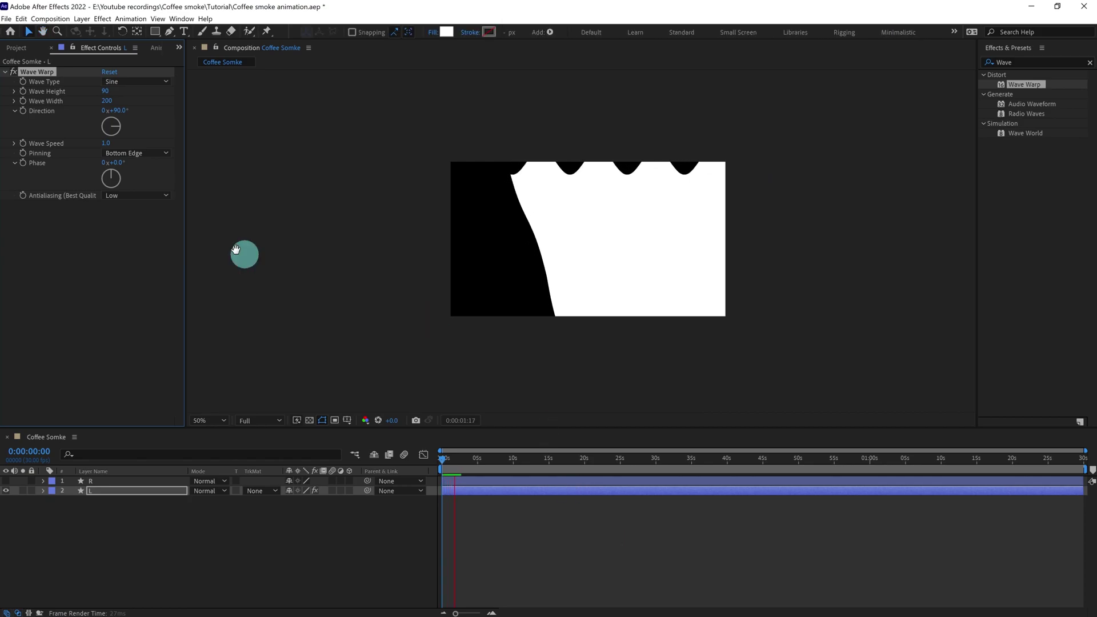
- Set the Wave Warp Direction on layer L to 0°
left_click(114, 112)
left_click(133, 119)
type("0")
key("Return")
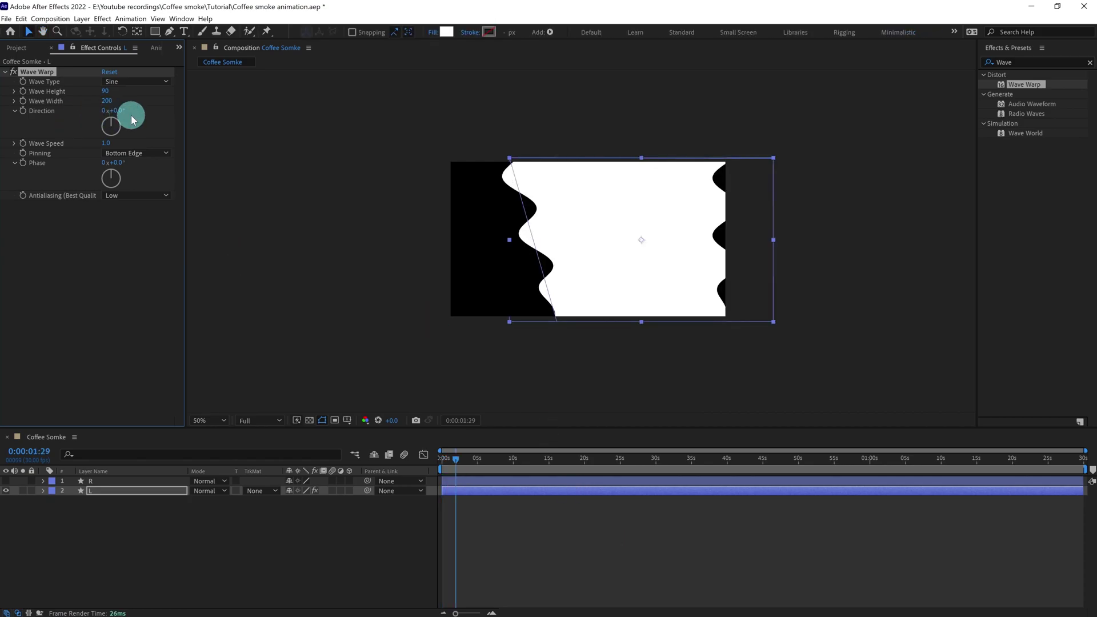
key("space")
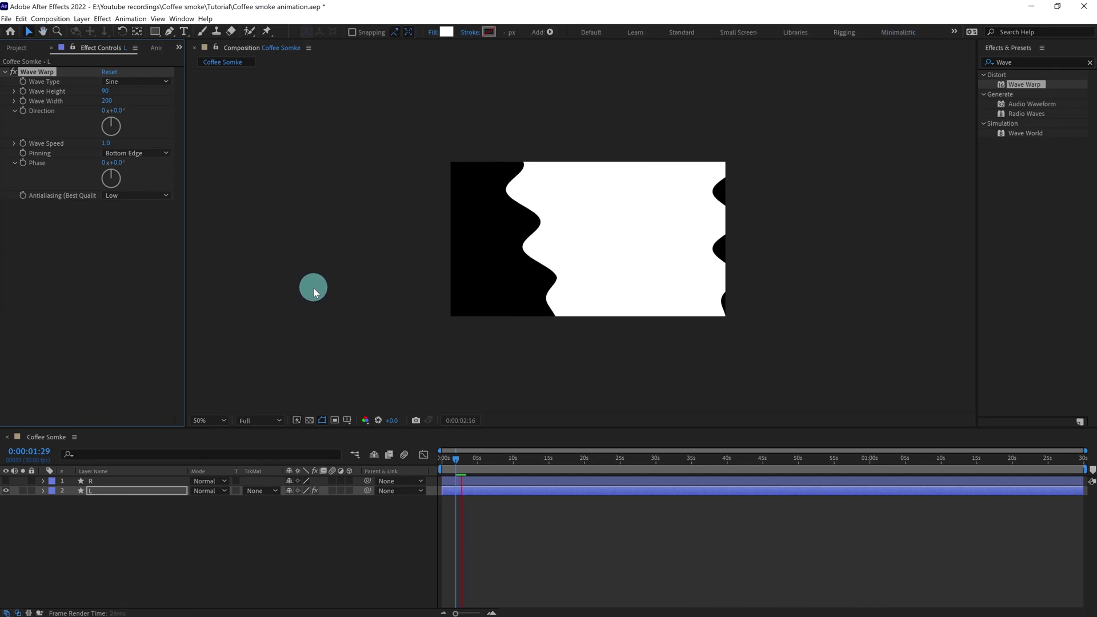
- Widen the waves by raising Wave Width to 752
left_click(113, 102)
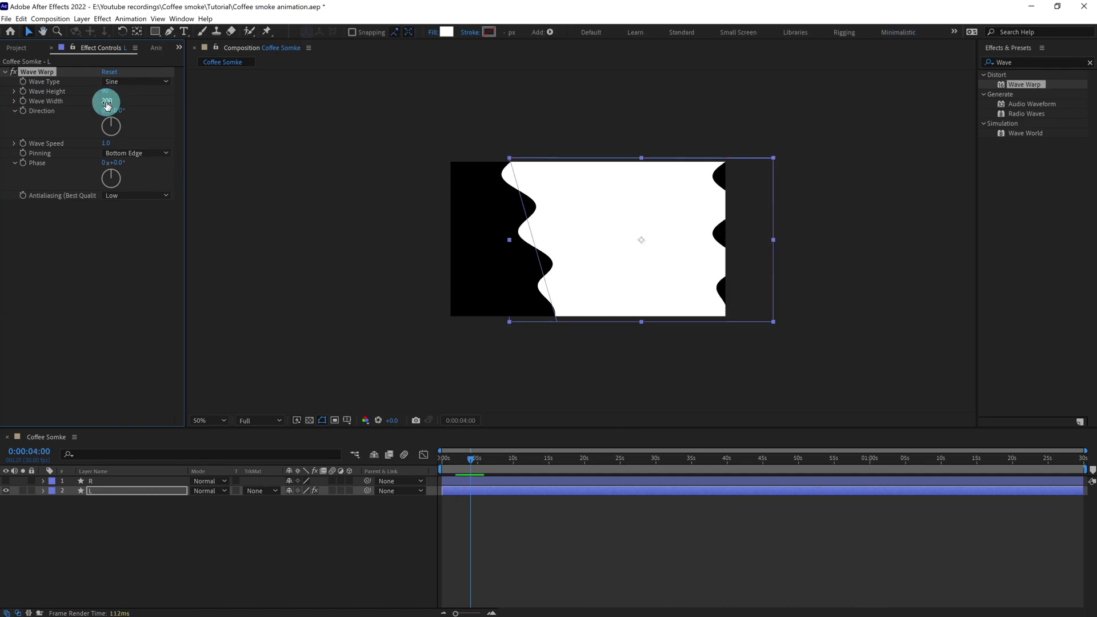
left_click_drag(106, 102, 723, 159)
left_click(109, 101)
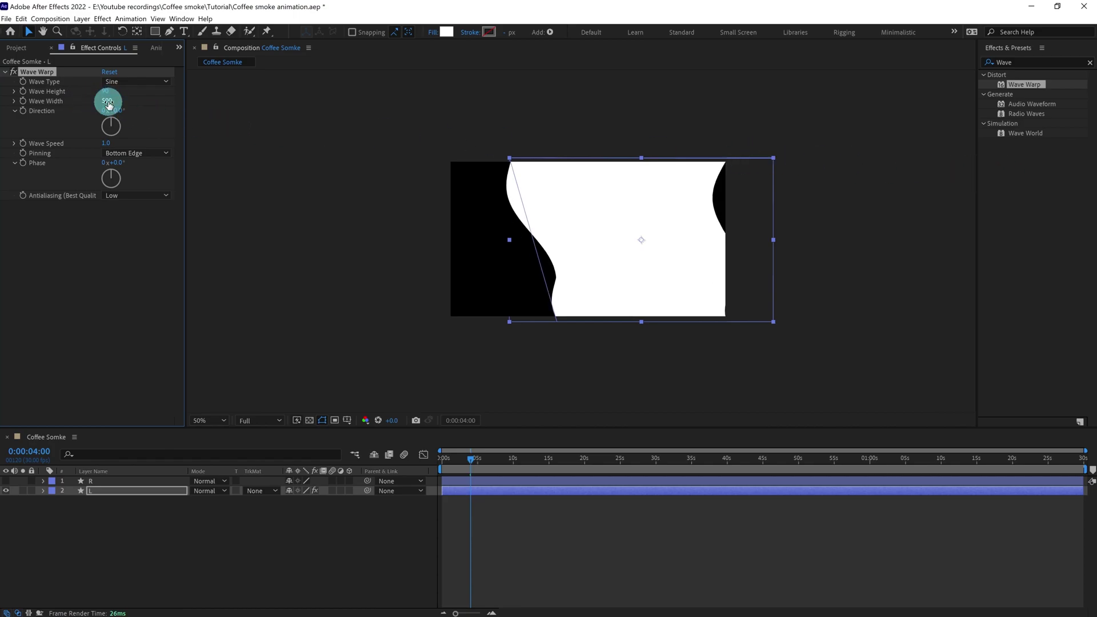
key("Return")
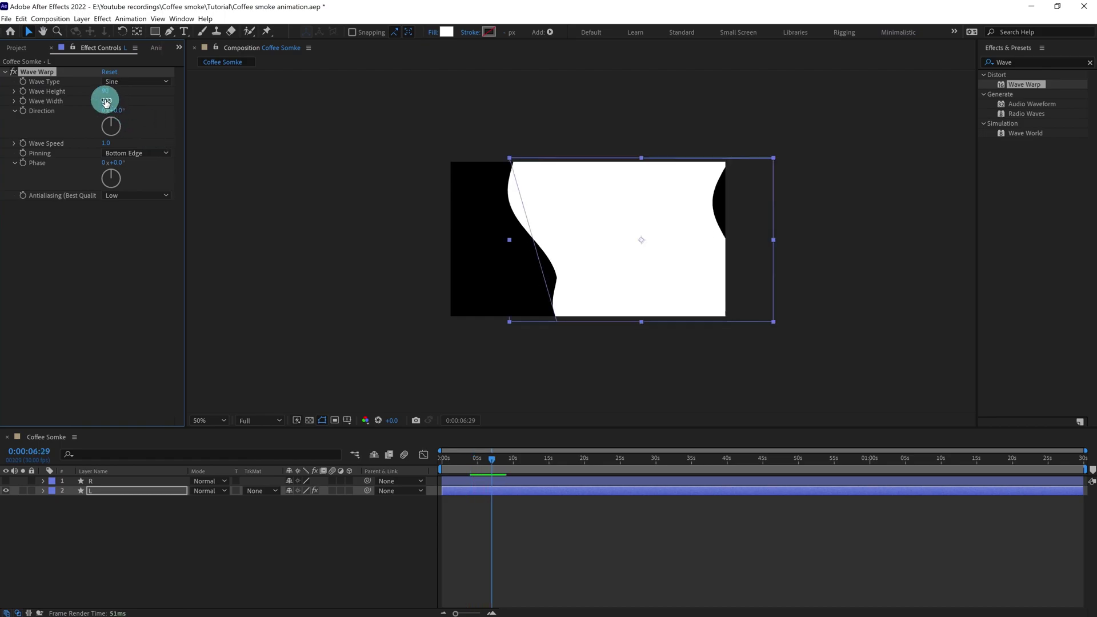
left_click_drag(107, 101, 679, 123)
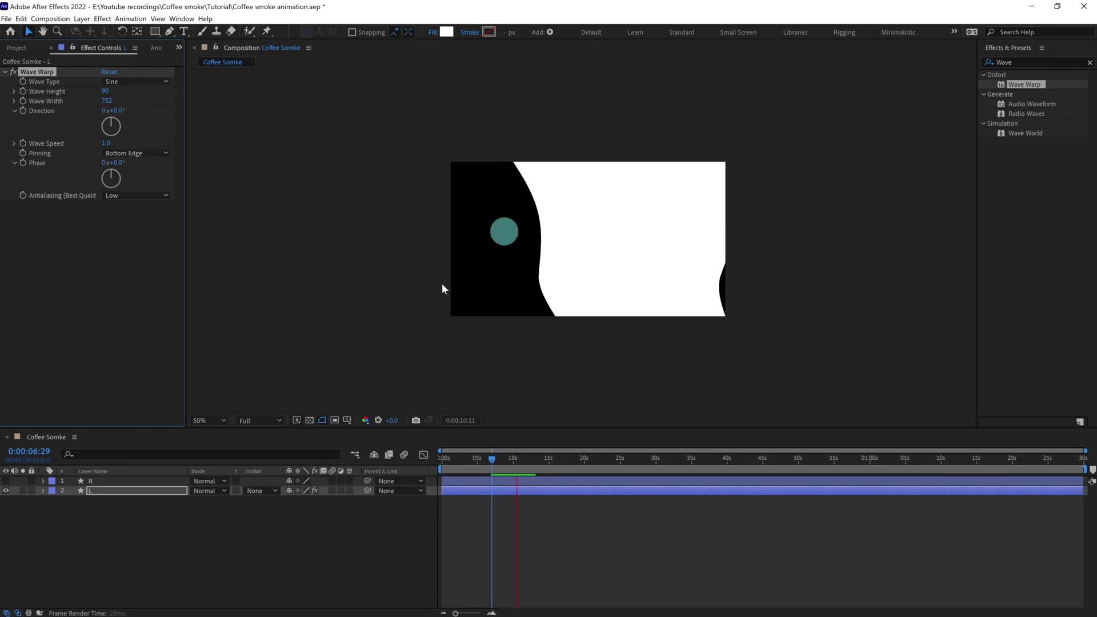
left_click(113, 490)
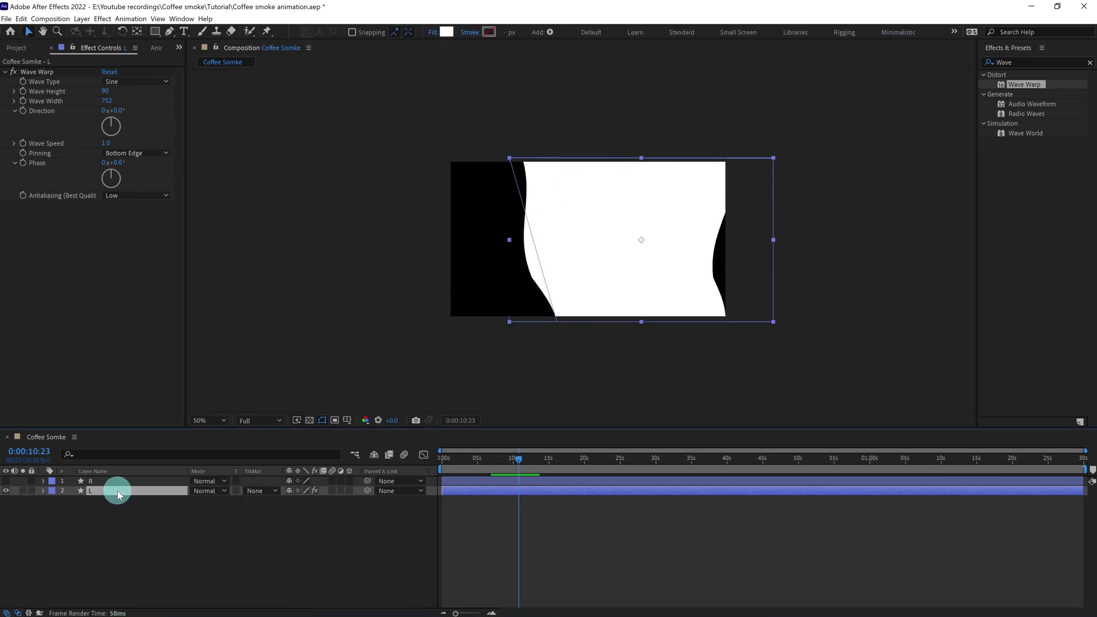
- Copy layer L's Wave Warp, unhide layer R, and paste the effect onto R
left_click(34, 84)
left_click(33, 73)
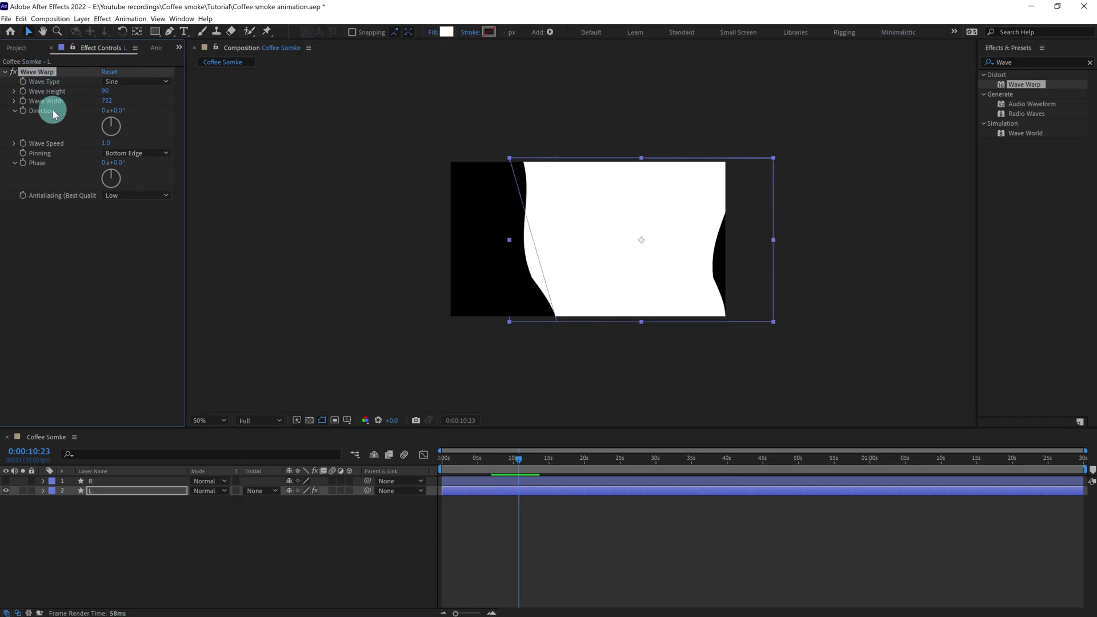
left_click(98, 481)
left_click(6, 481)
left_click(94, 483)
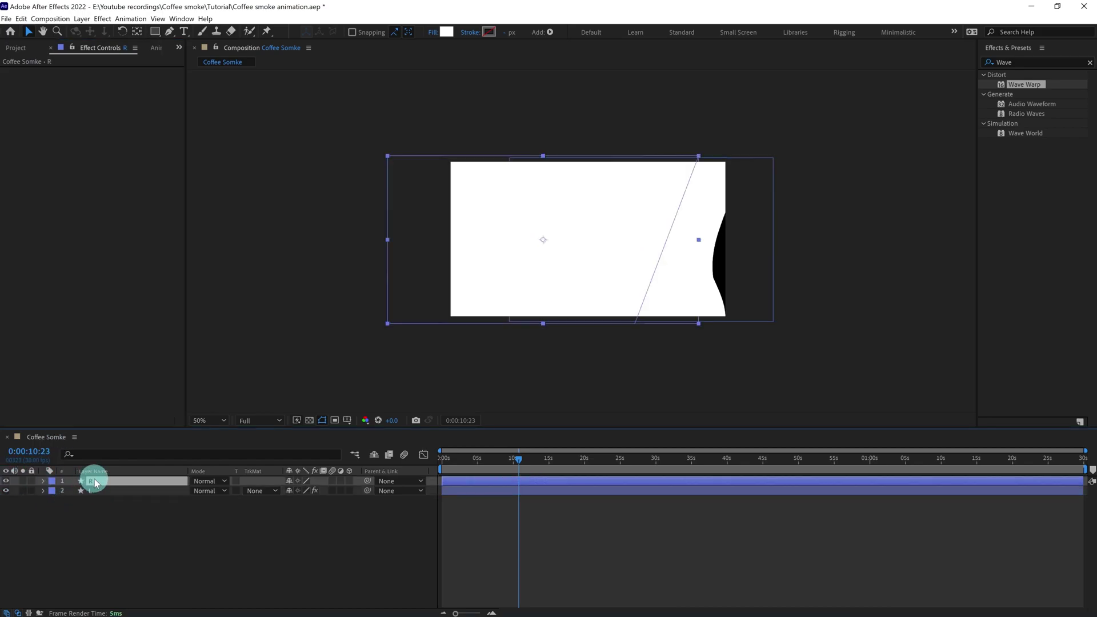
key("ctrl+v")
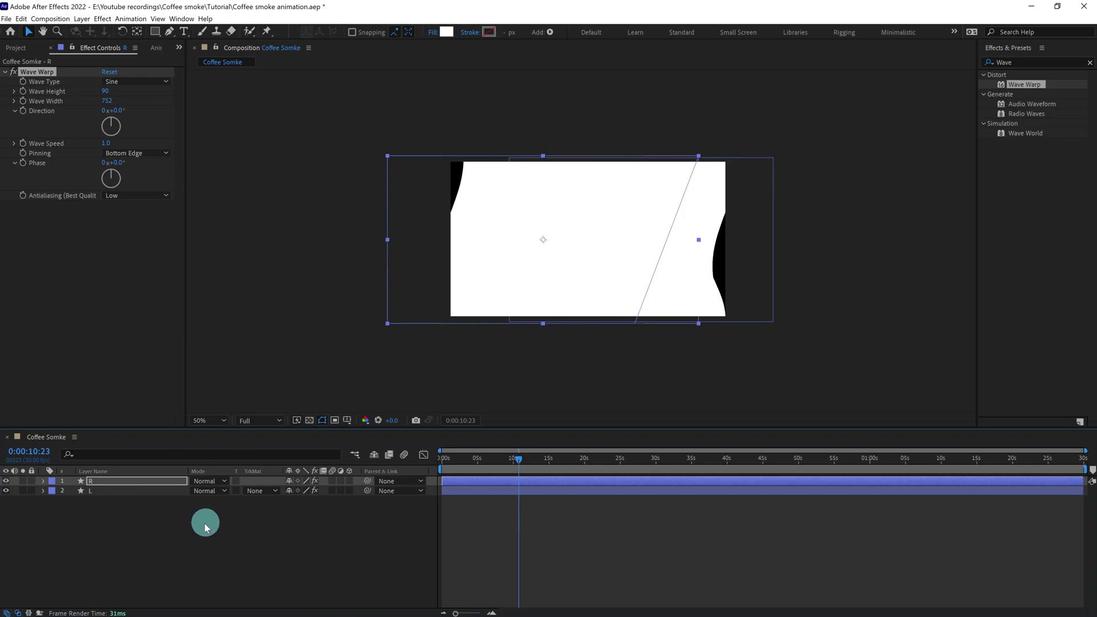
- Move R below L, set its track matte to Alpha Matte "L", and preview
left_click(127, 481)
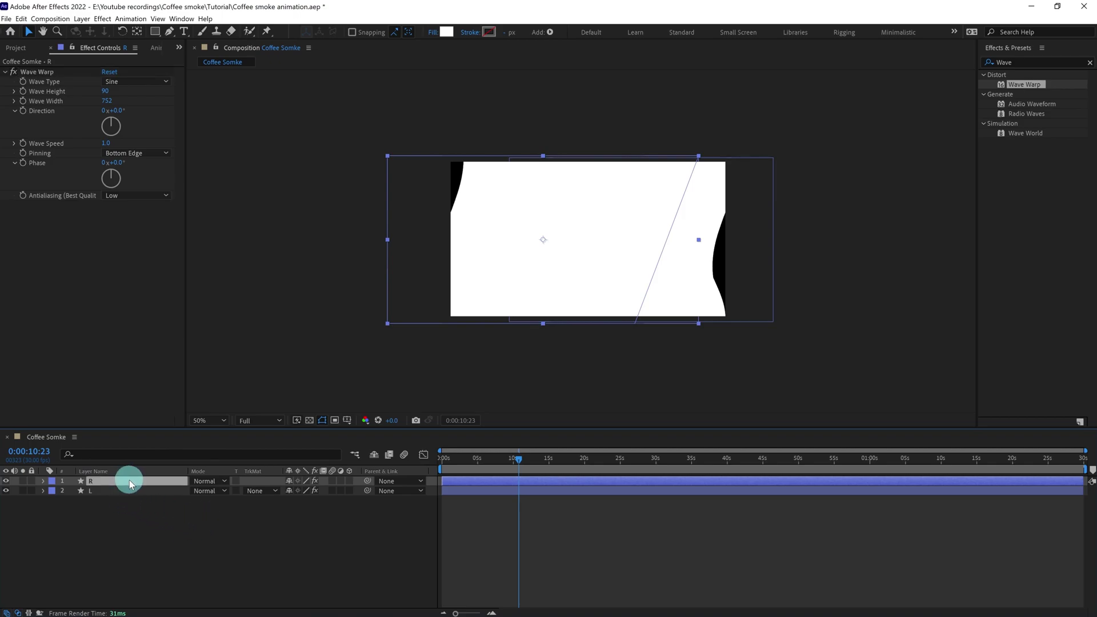
left_click_drag(130, 480, 130, 498)
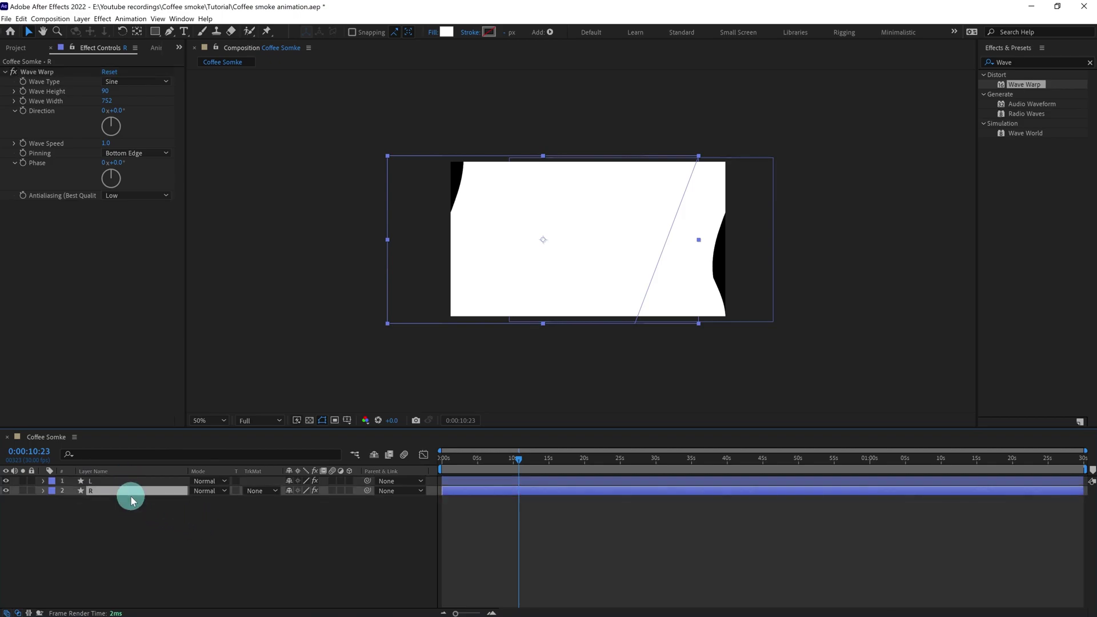
left_click(255, 491)
left_click(300, 515)
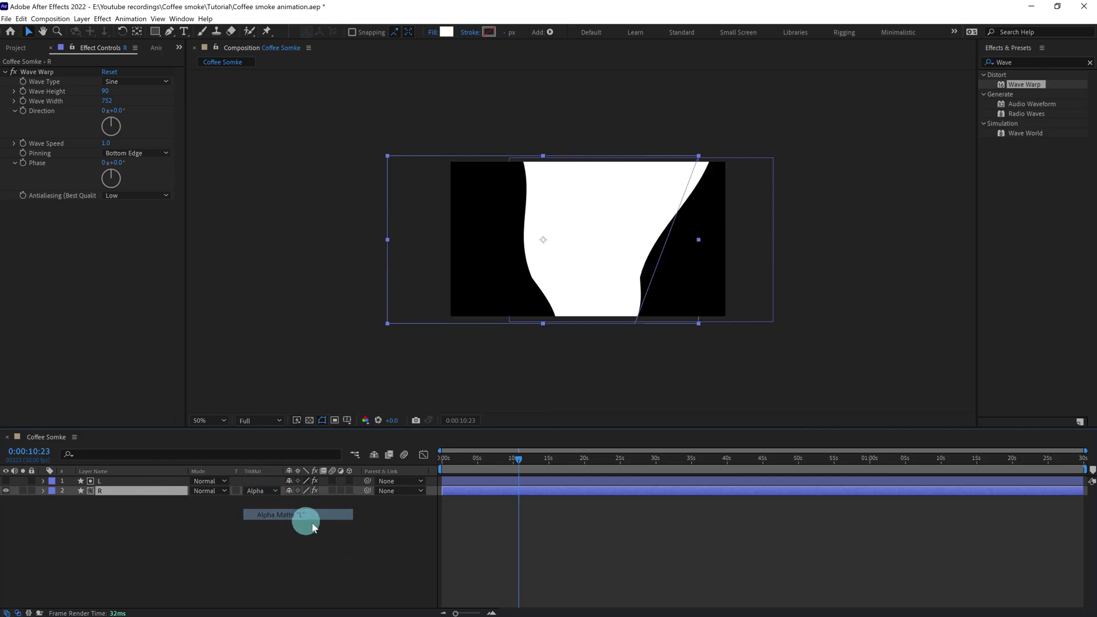
left_click(620, 561)
key("space")
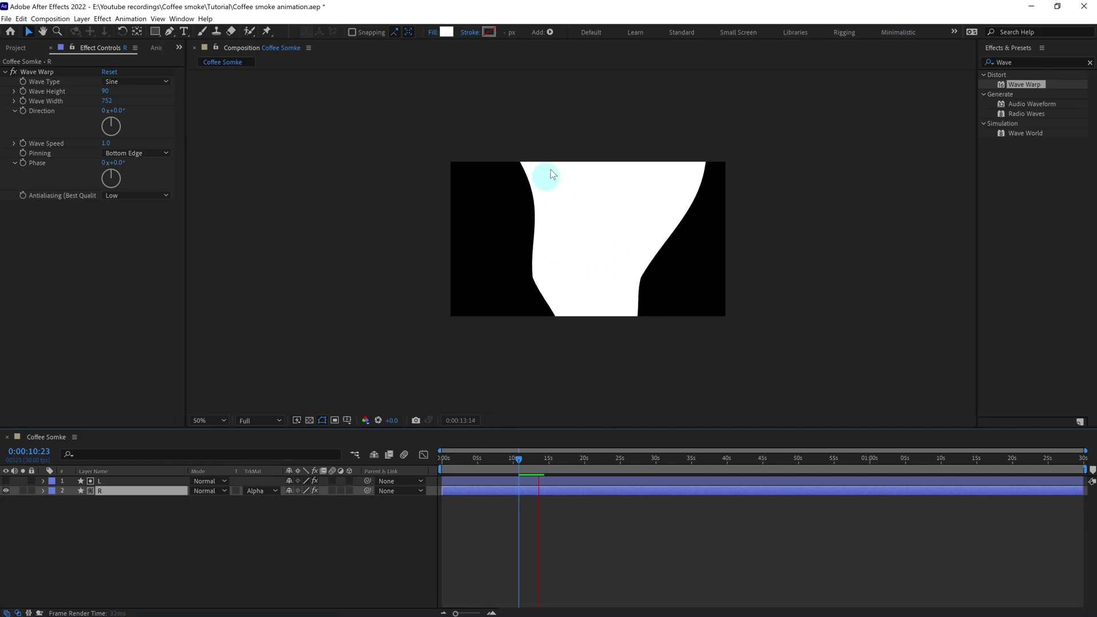
- Give R's Wave Warp Phase 0x+88.0° and Wave Width 1000, preview, and clear the search
key("space")
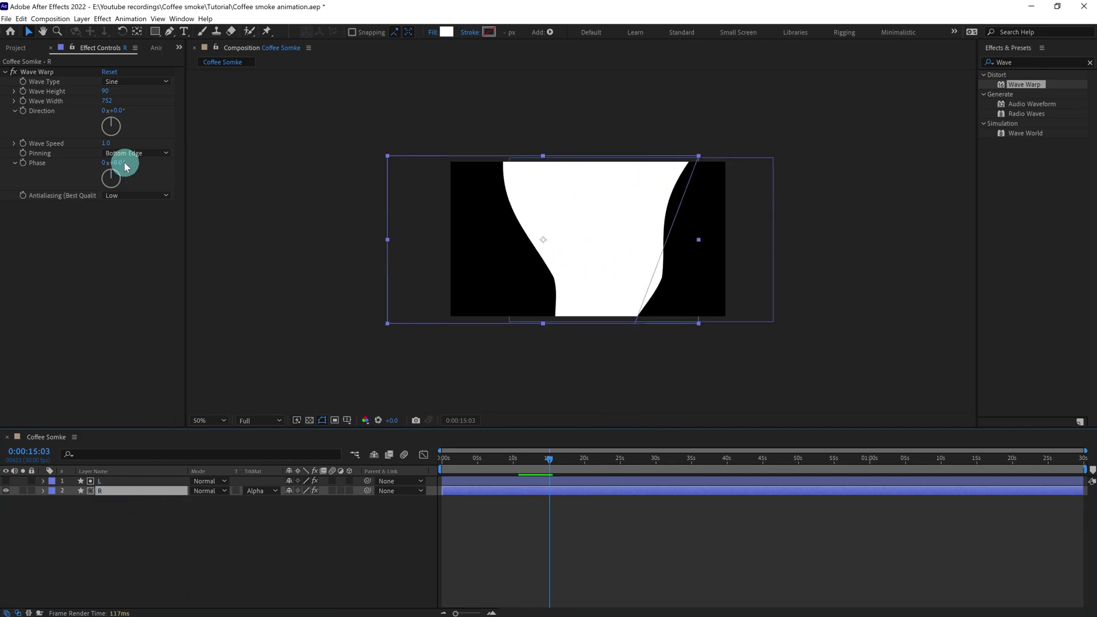
left_click_drag(117, 163, 167, 164)
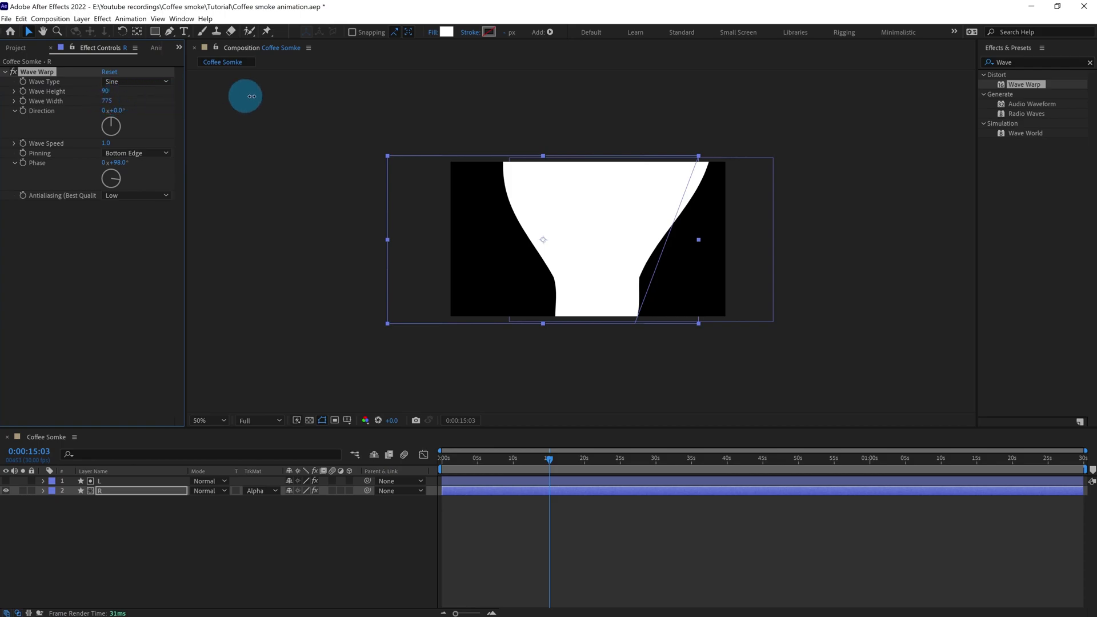
left_click(110, 101)
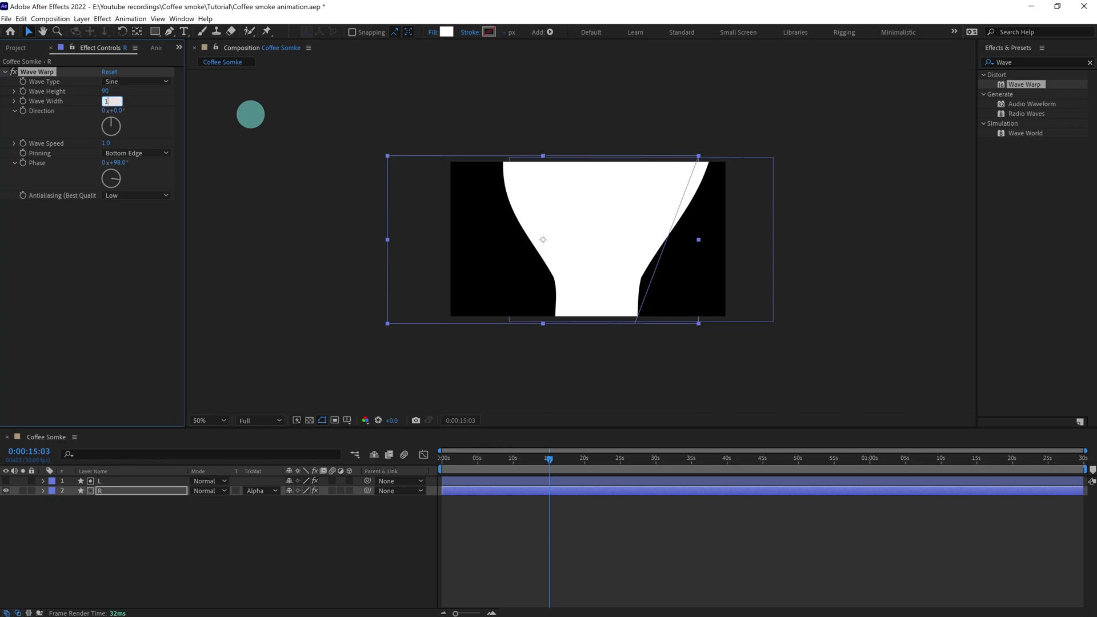
key("space")
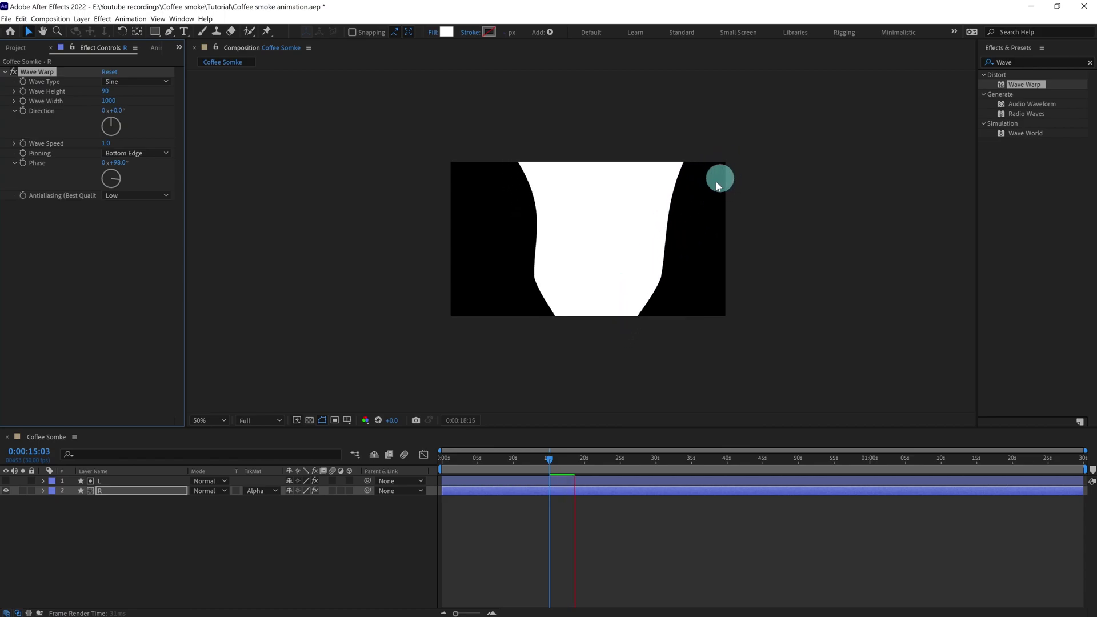
left_click(1087, 63)
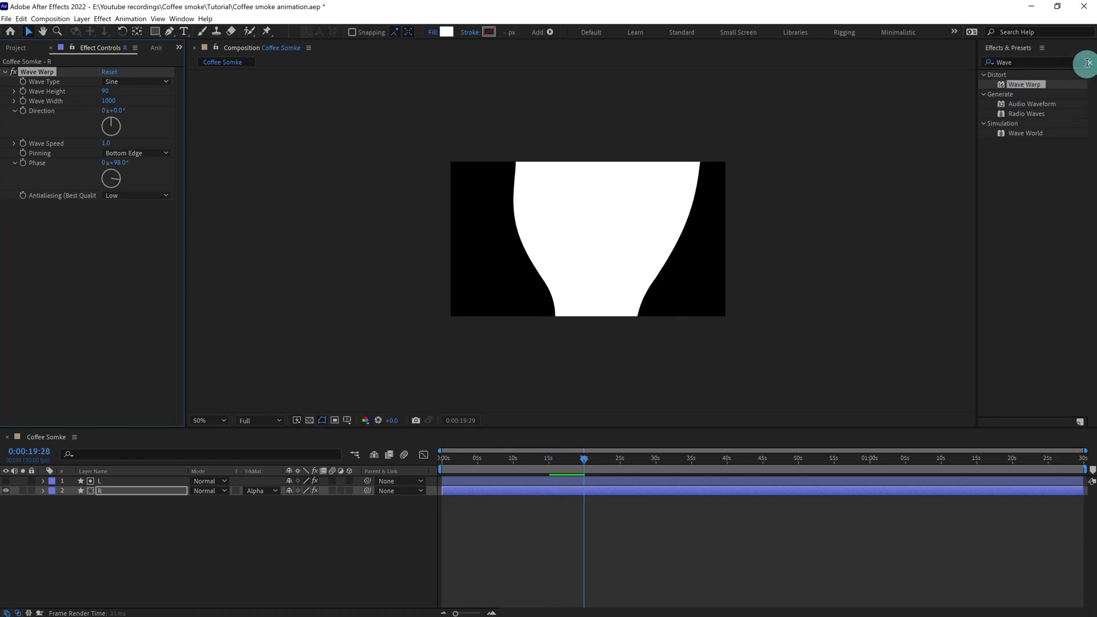
- From the Project panel, create a new 1920x1080, 30 fps composition named Smoke with grain
left_click(457, 537)
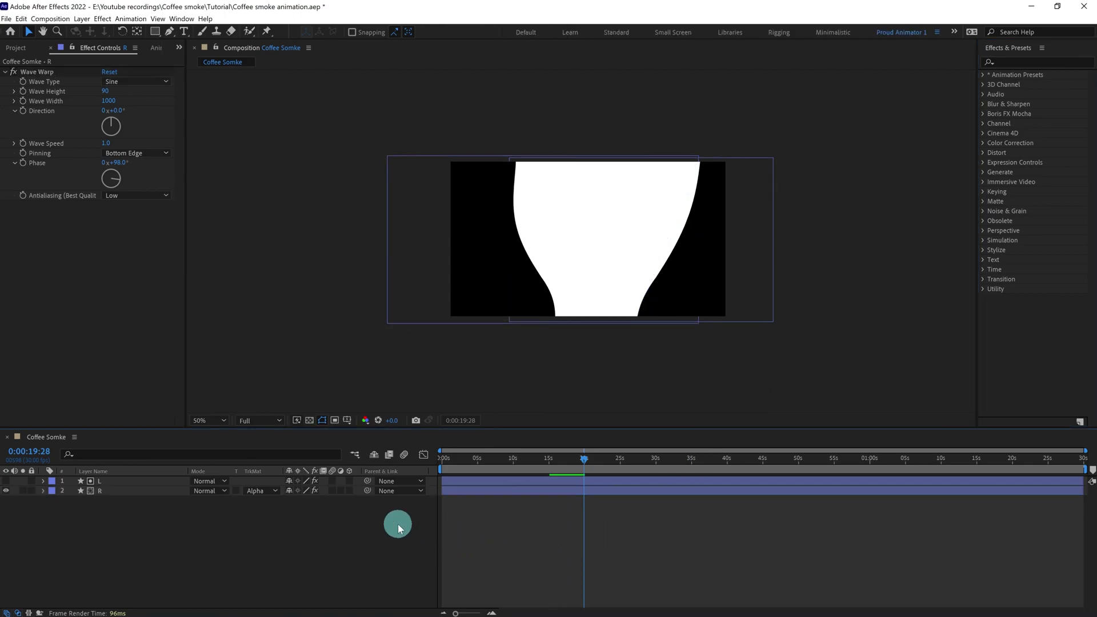
left_click(16, 47)
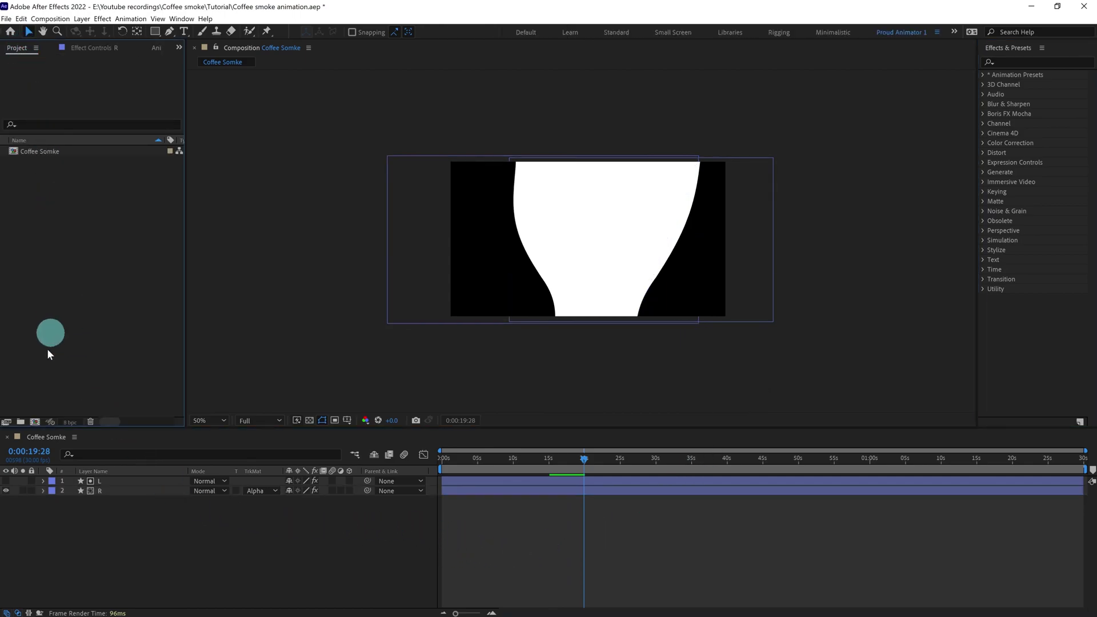
left_click(36, 422)
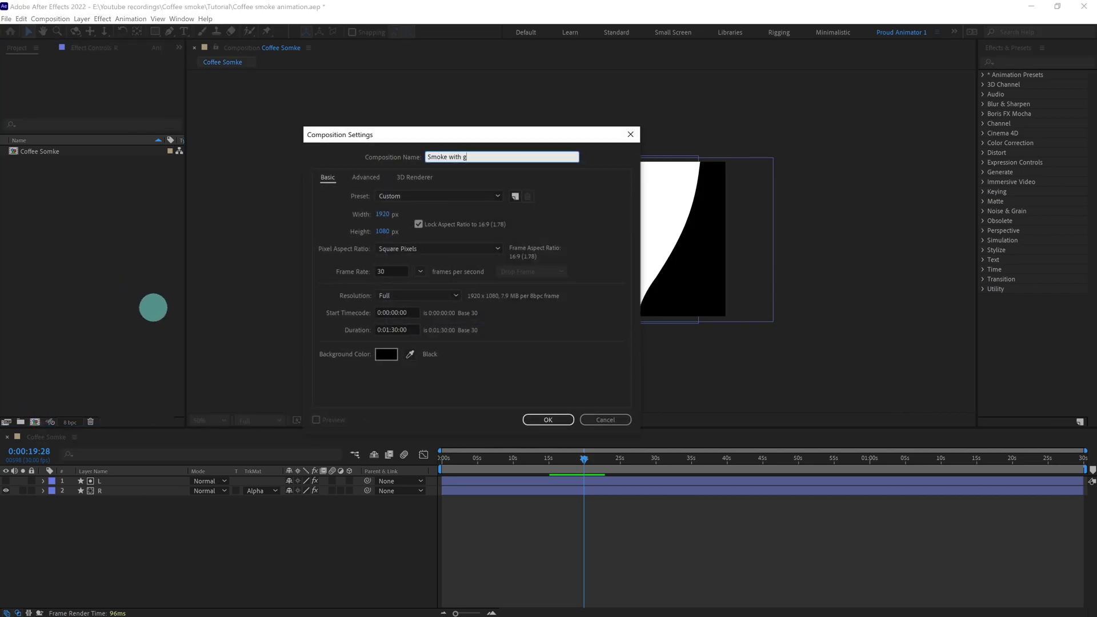
key("Return")
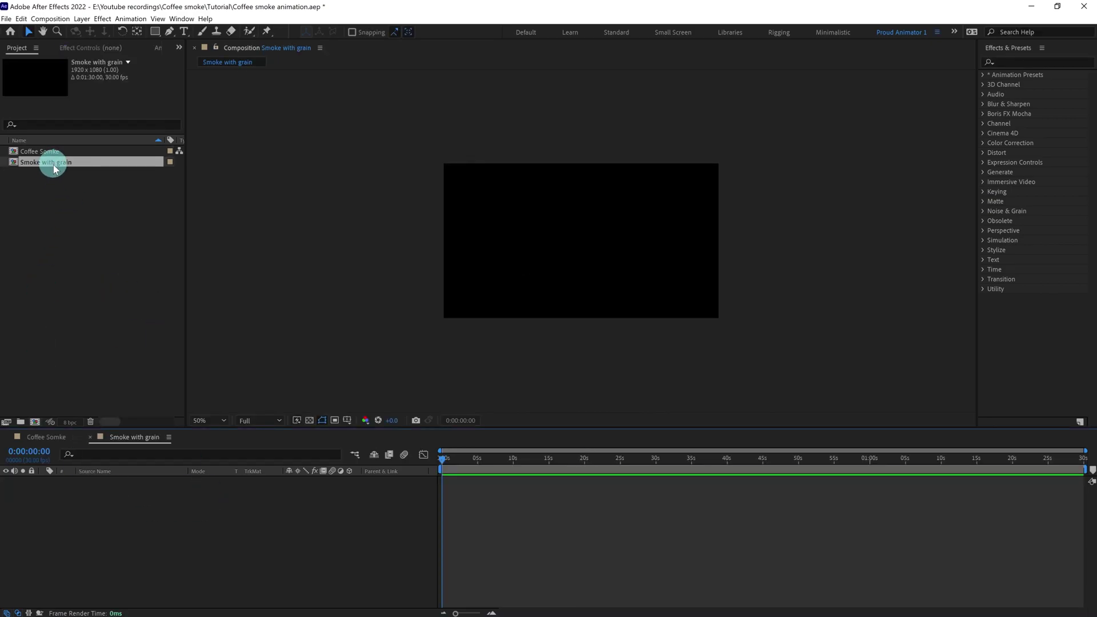
- Nest Coffee Somke into Smoke with grain and move its anchor point to the bottom edge
left_click_drag(40, 153, 148, 509)
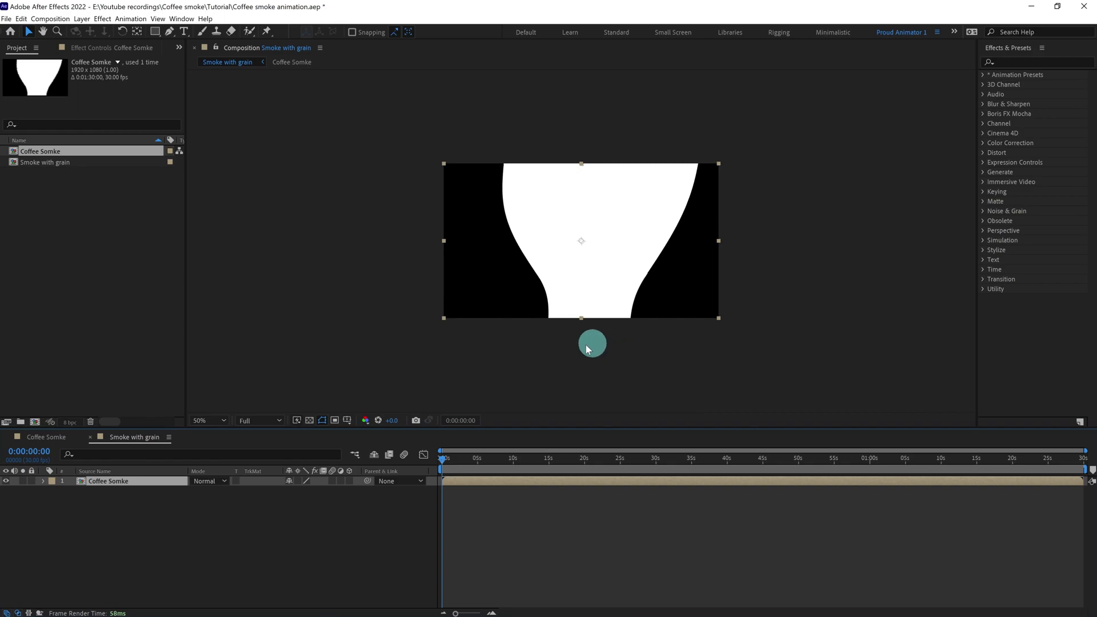
key("y")
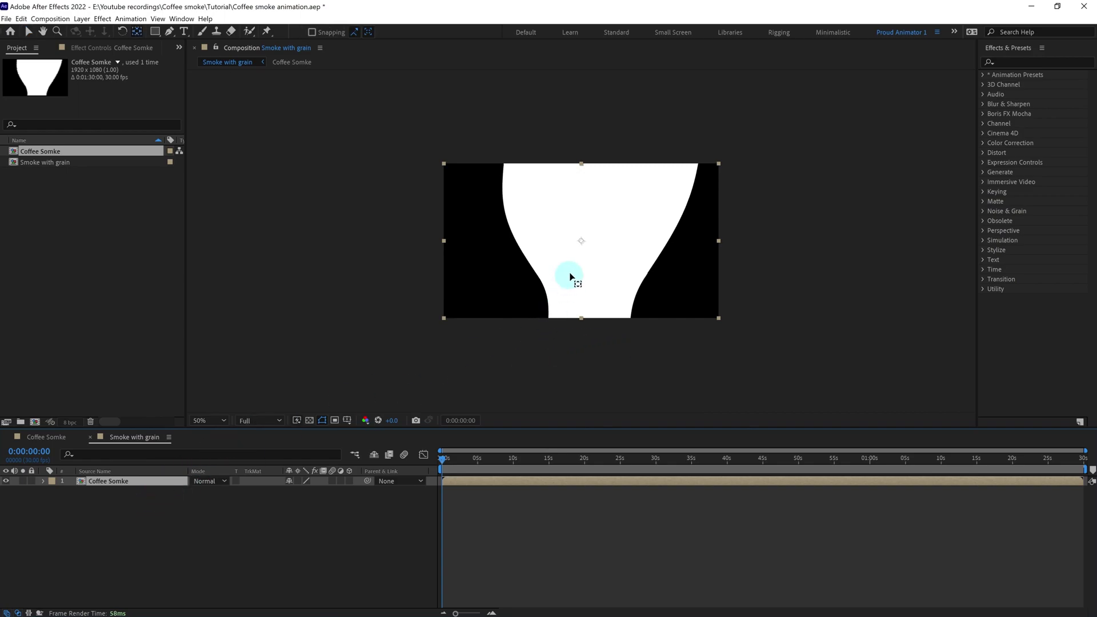
left_click_drag(581, 242, 581, 319)
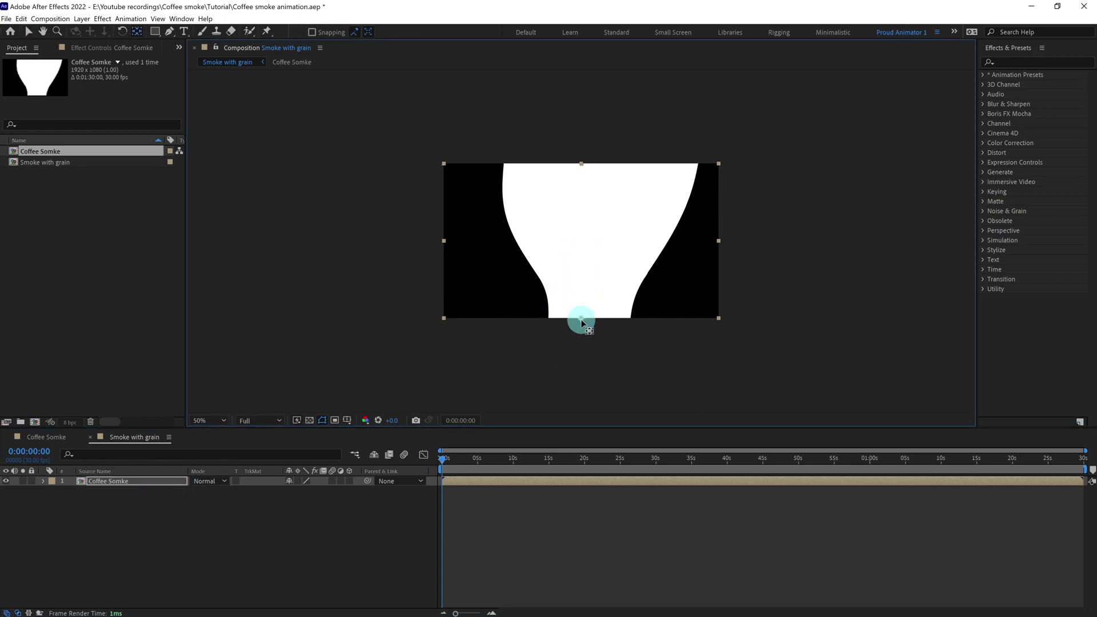
left_click(105, 483)
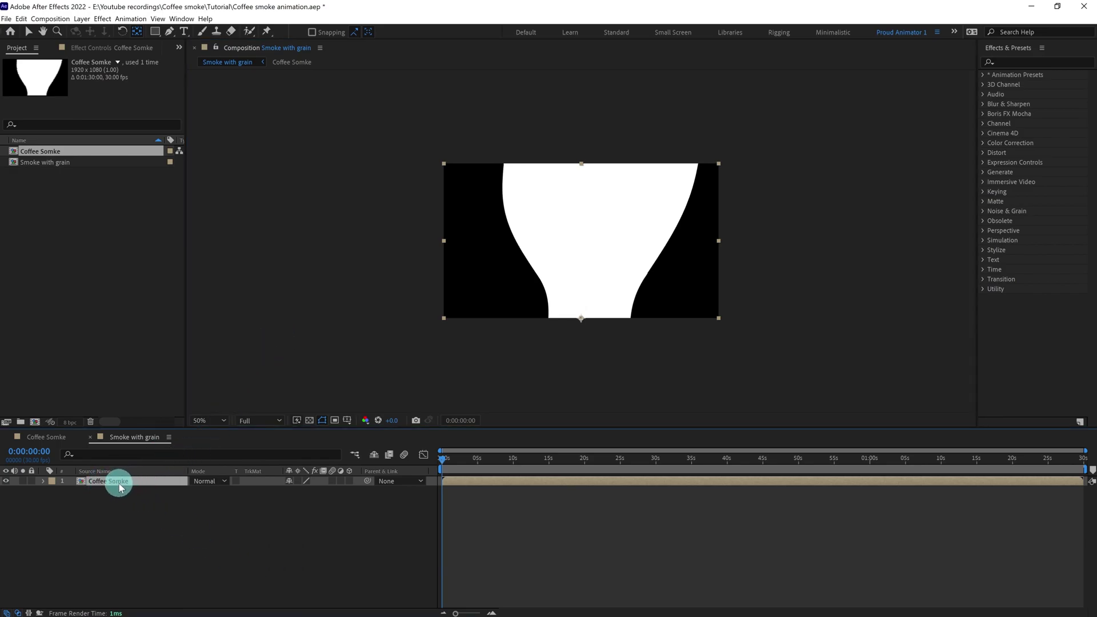
- Apply a Fill effect to the Coffee Somke layer and colour it yellow
left_click(1008, 61)
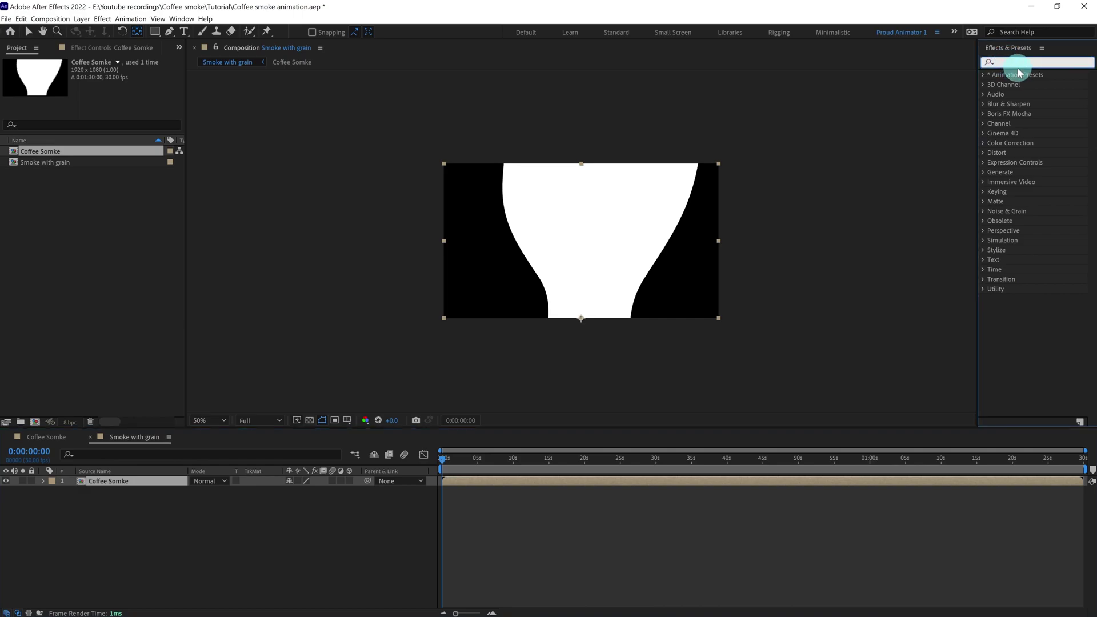
type("fill")
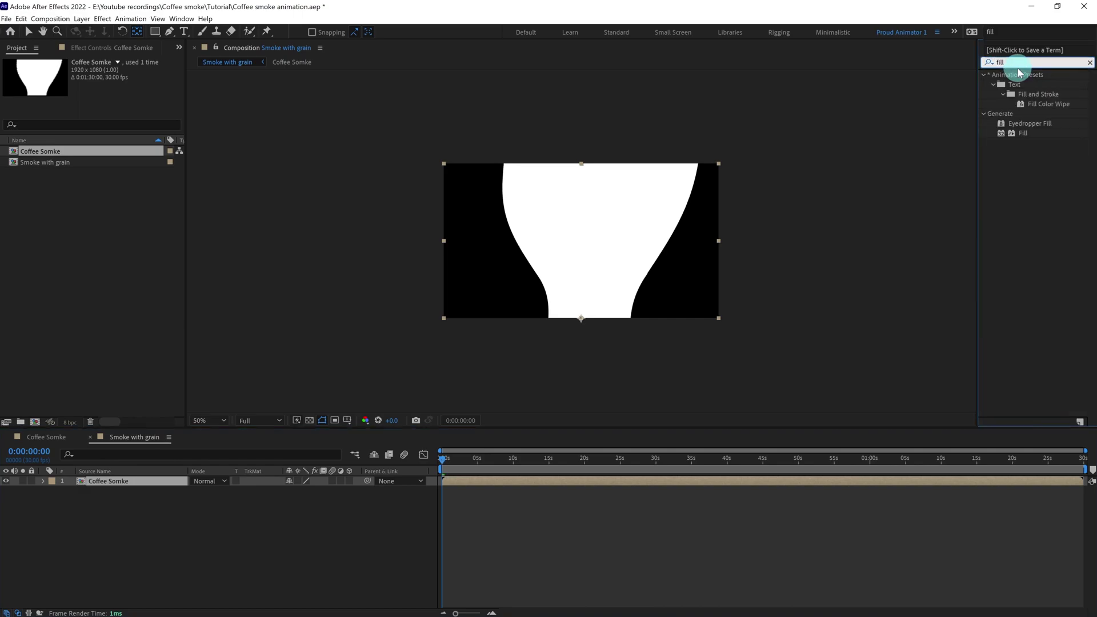
double_click(1021, 133)
left_click(107, 101)
left_click_drag(359, 343, 358, 313)
left_click(304, 207)
mouse_move(304, 207)
left_mouse_down()
mouse_move(286, 201)
mouse_move(310, 228)
mouse_move(320, 220)
left_mouse_up()
left_click(361, 329)
left_click_drag(361, 334, 360, 331)
left_click(451, 204)
- Refine the Fill colour to golden E3C63D
left_click(143, 485)
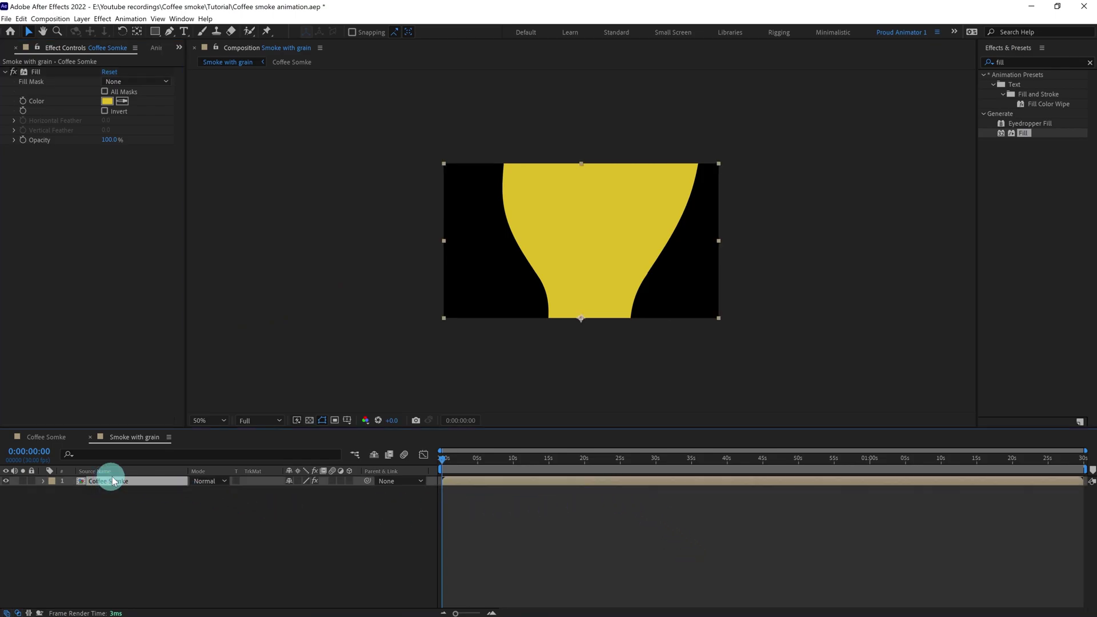
left_click(107, 101)
left_click_drag(326, 252, 308, 217)
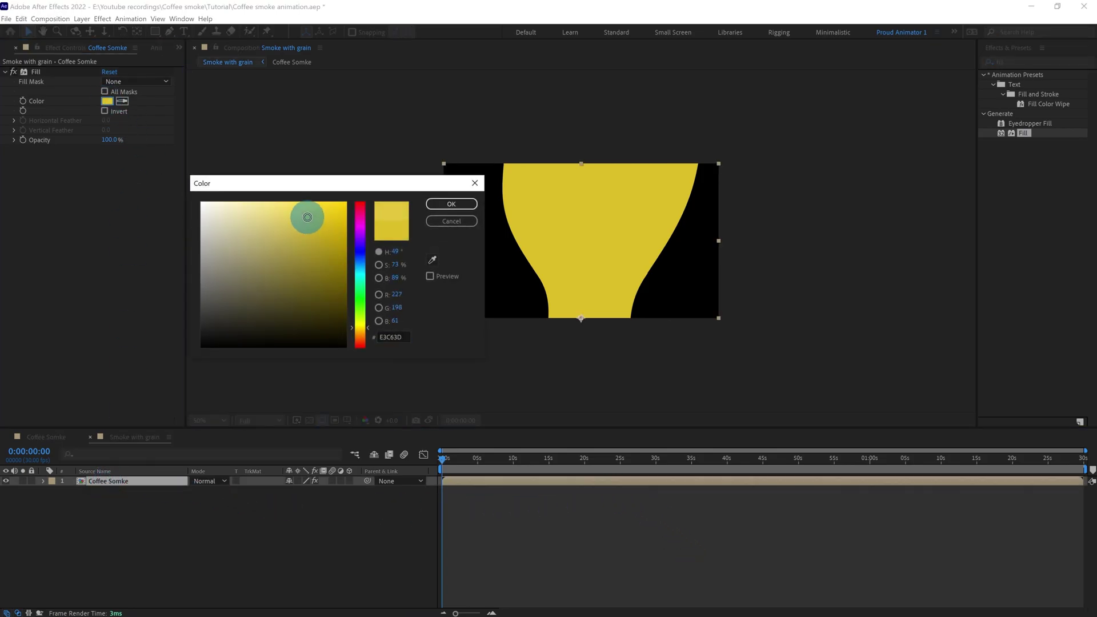
left_click(451, 204)
left_click(594, 575)
left_click(113, 483)
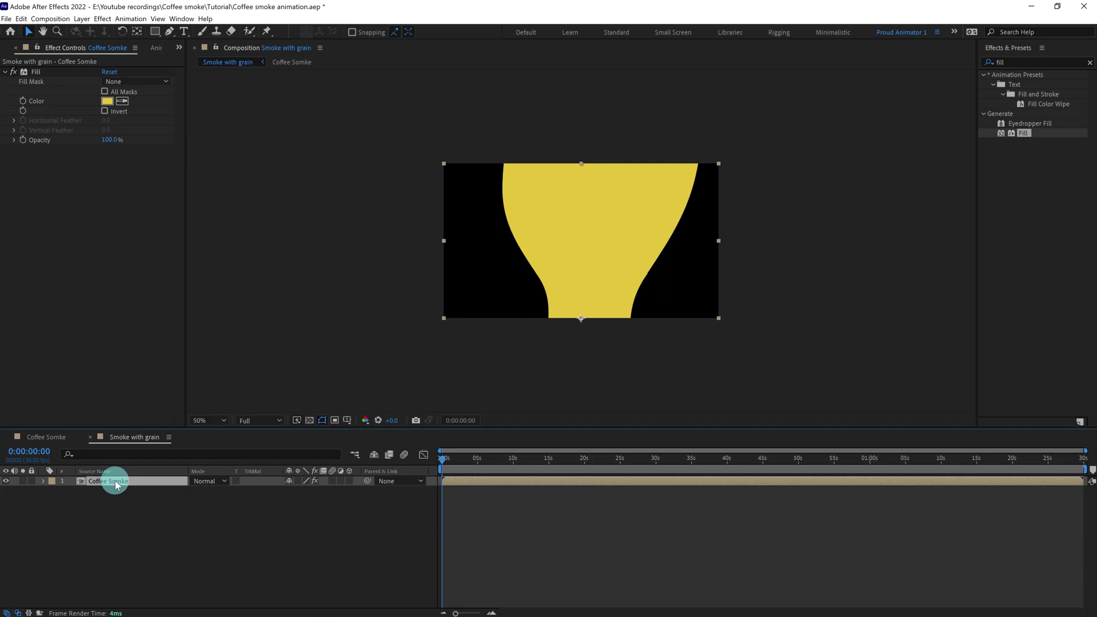
- Duplicate the smoke layer, narrow and heighten the copy, and fill it pale yellow FFEA8A
key("ctrl+d")
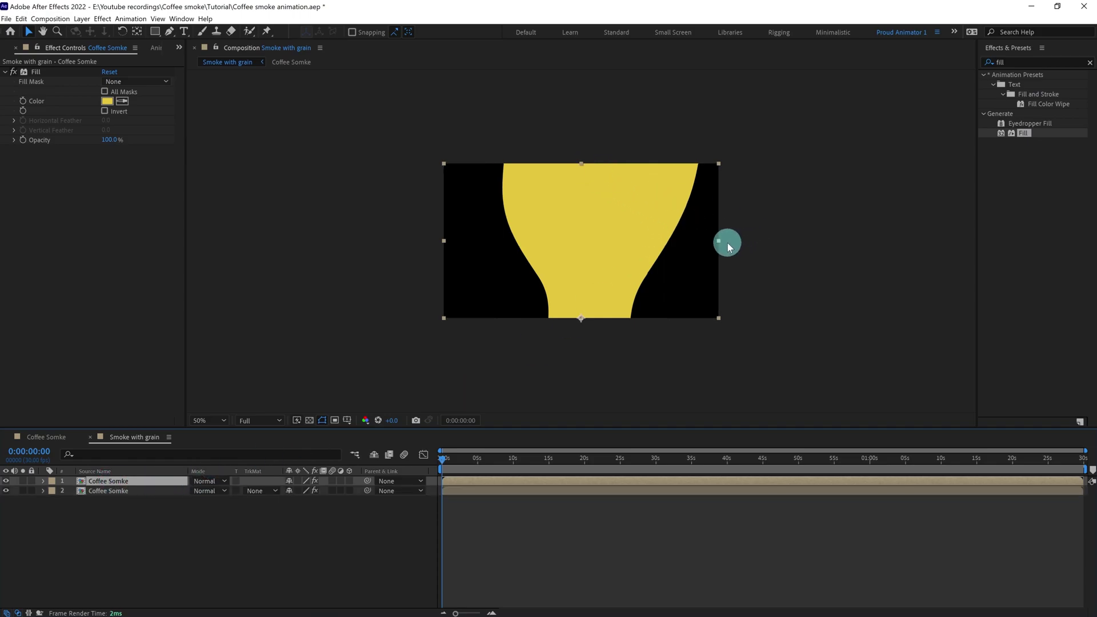
left_click_drag(717, 242, 669, 245)
left_click(591, 179)
mouse_move(582, 164)
left_mouse_down()
mouse_move(591, 121)
mouse_move(591, 154)
left_mouse_up()
left_click(107, 103)
left_click_drag(262, 301, 265, 188)
left_click(451, 204)
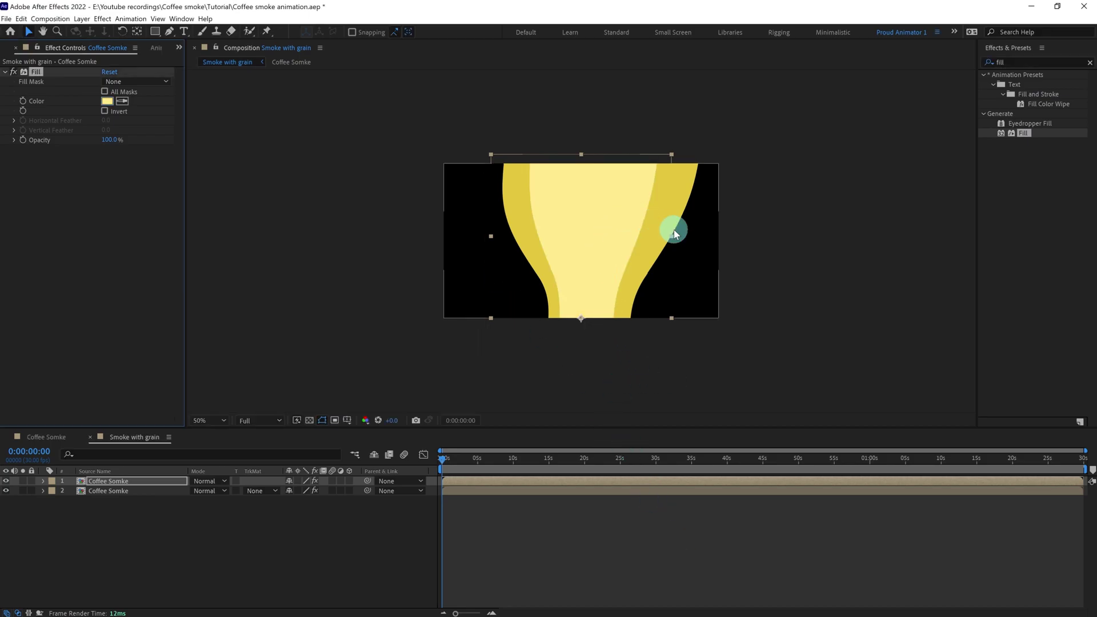
- Readjust the copy's width and height and change its fill to pale cream FFF0AB
left_click_drag(674, 230, 637, 237)
left_click_drag(581, 155, 582, 149)
left_click(107, 101)
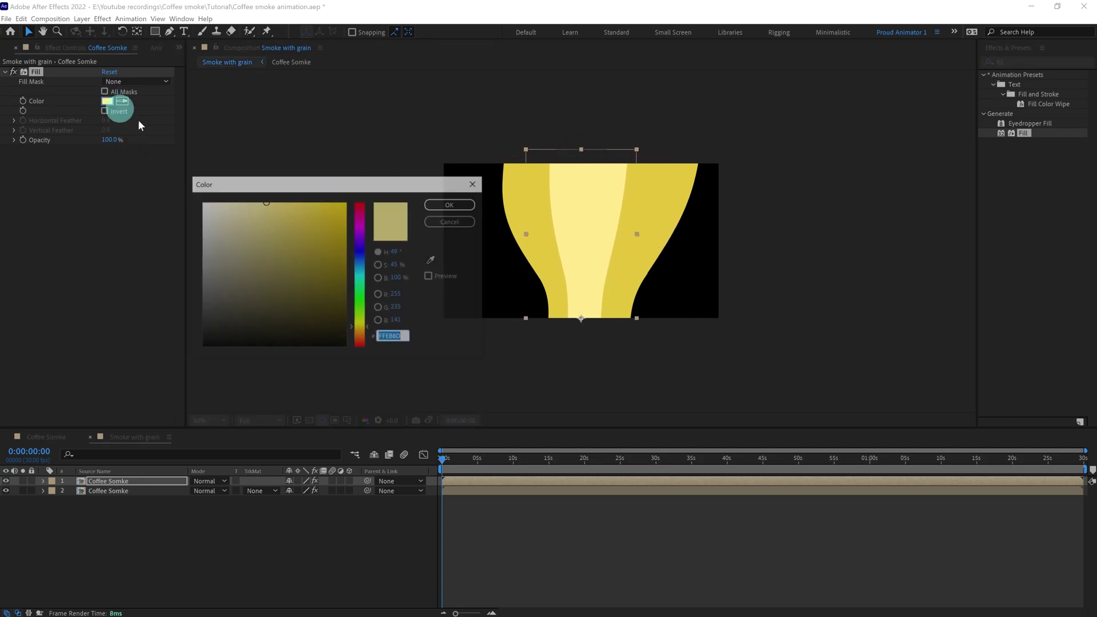
left_click_drag(299, 215, 250, 195)
left_click(451, 205)
left_click(1089, 62)
- Apply Roughen Edges to the pale copy and raise its Border to about 500
left_click(1036, 170)
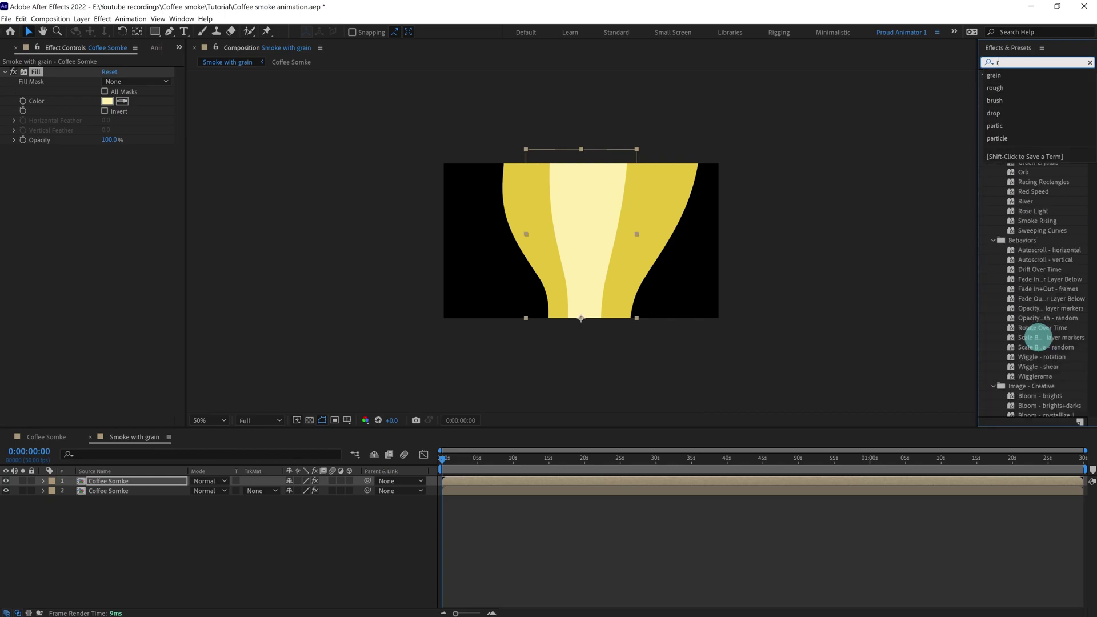
type("ough")
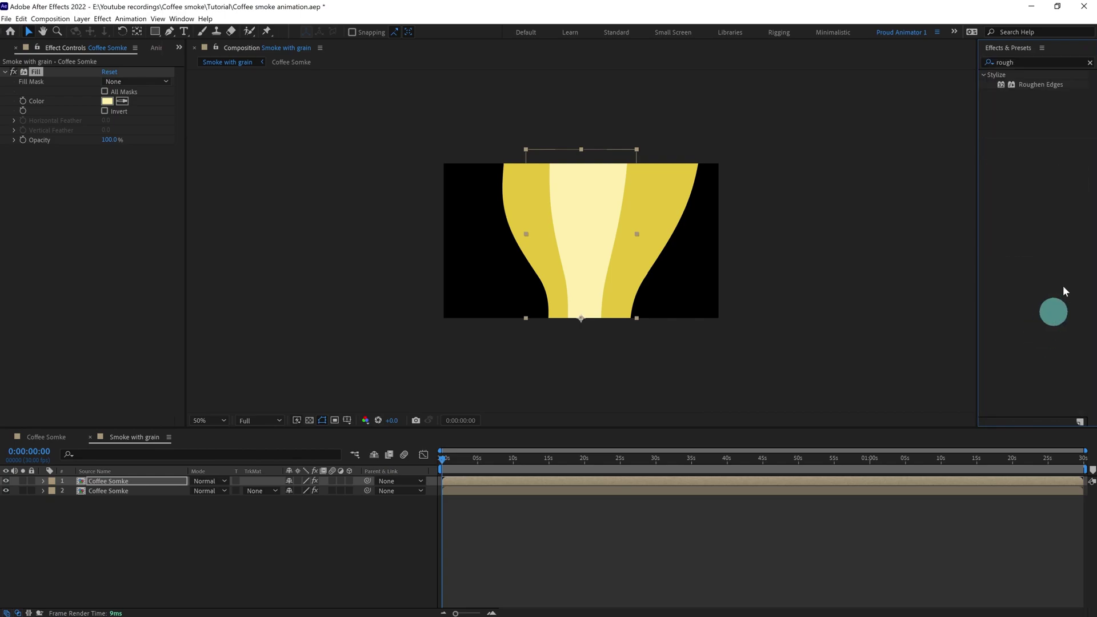
double_click(1041, 86)
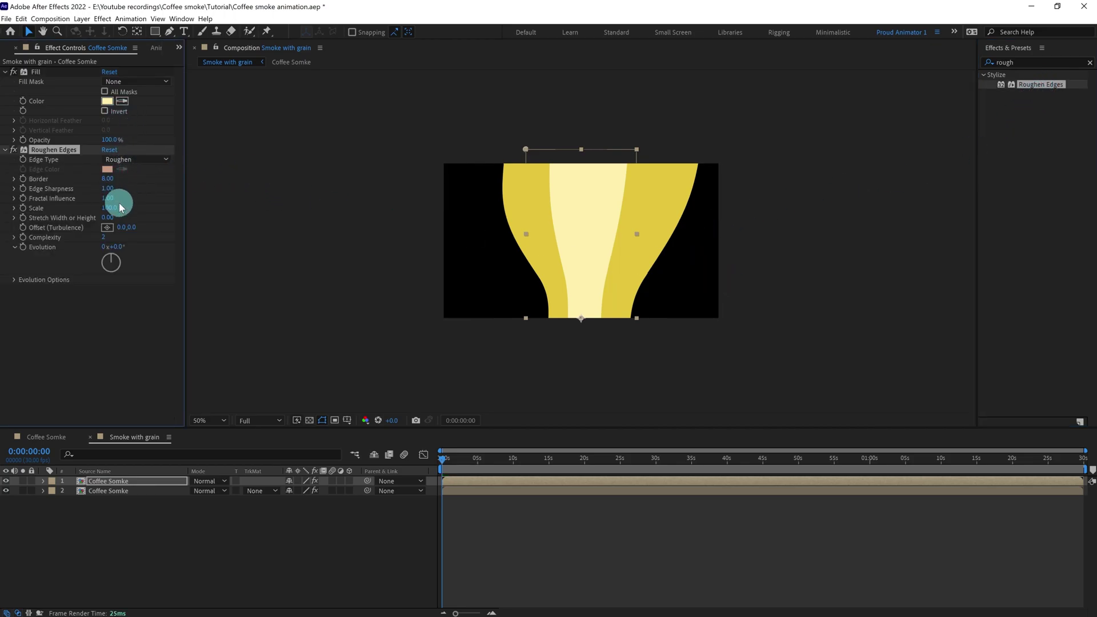
left_click_drag(106, 180, 170, 198)
left_click(111, 179)
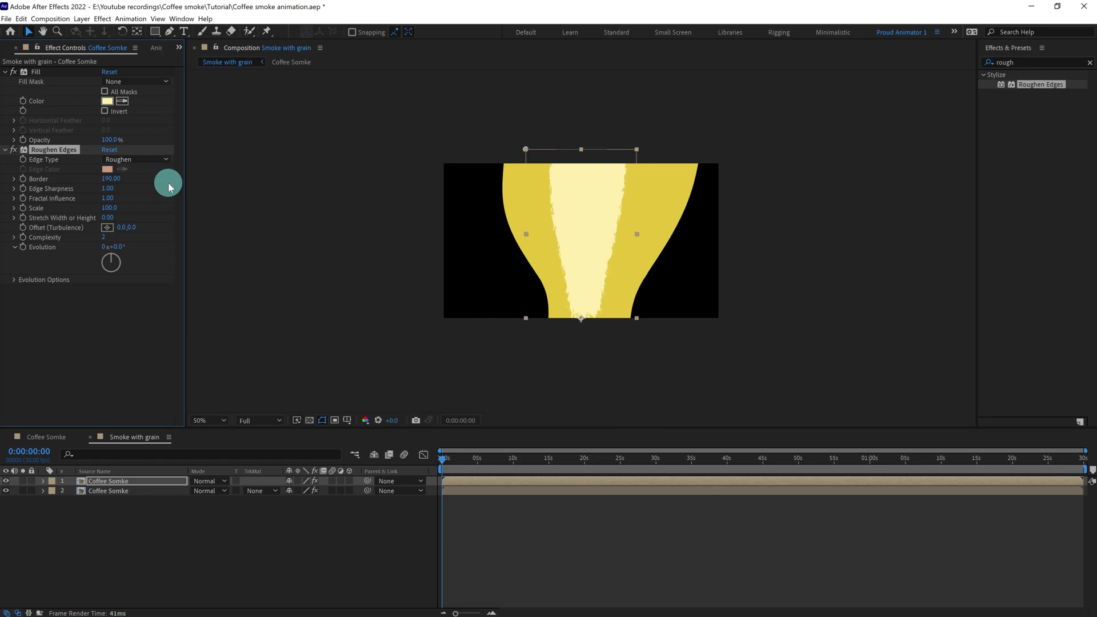
left_click_drag(156, 188, 139, 216)
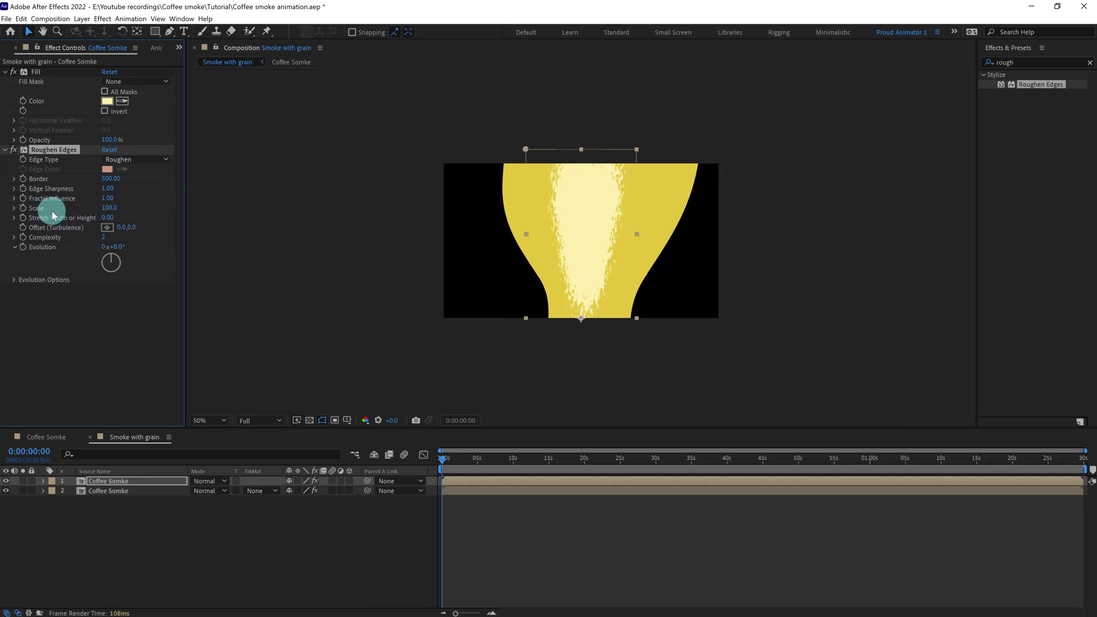
- Set the Roughen Edges Scale to 15 and the Edge Type to Spiky
left_click(118, 209)
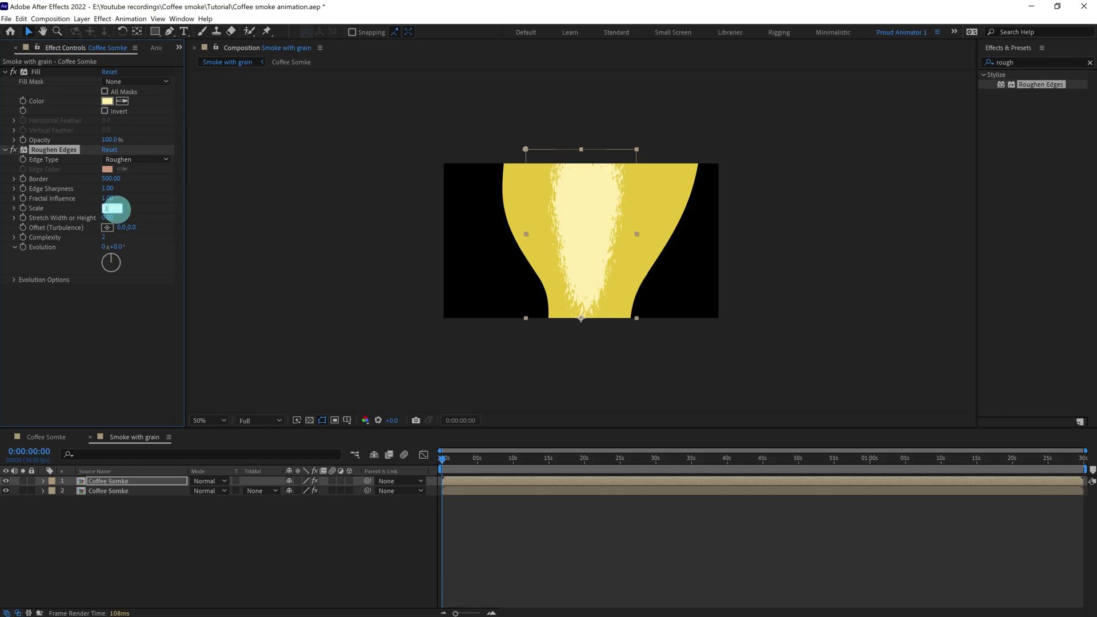
type("15")
key("Return")
scroll(581, 243, "up", 2)
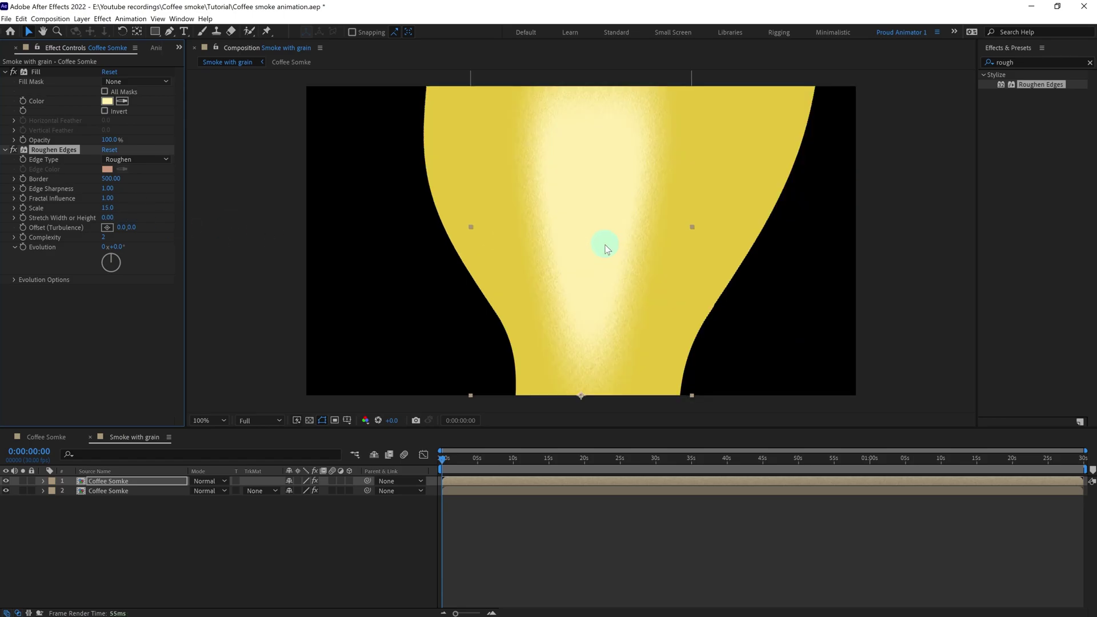
scroll(605, 251, "down", 2)
scroll(602, 245, "up", 2)
left_click(123, 164)
left_click(124, 202)
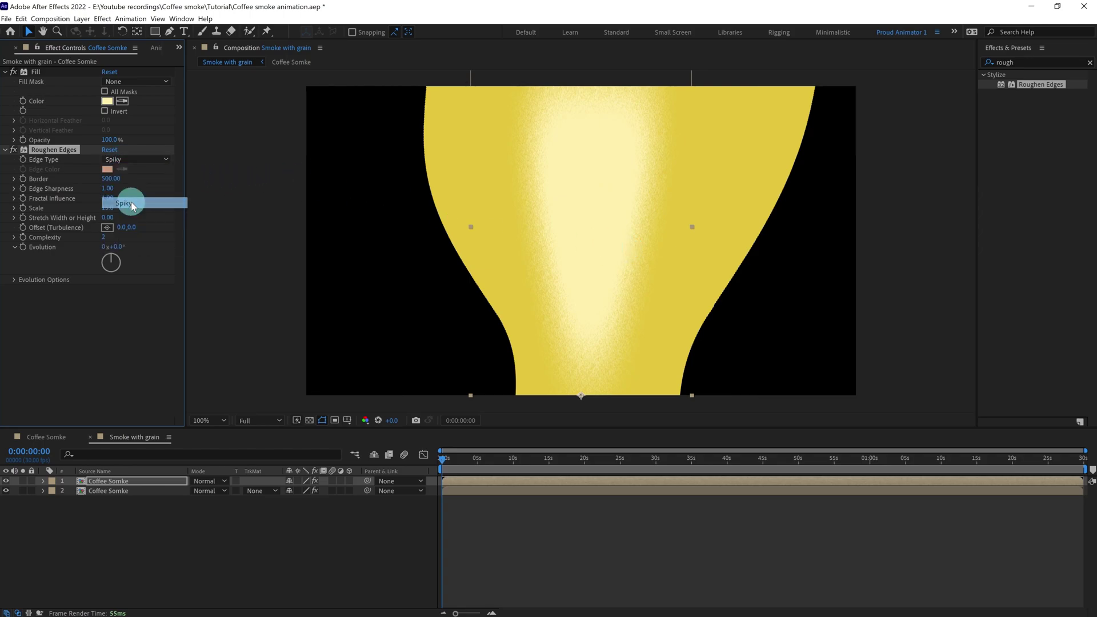
scroll(573, 223, "down", 2)
scroll(573, 214, "up", 2)
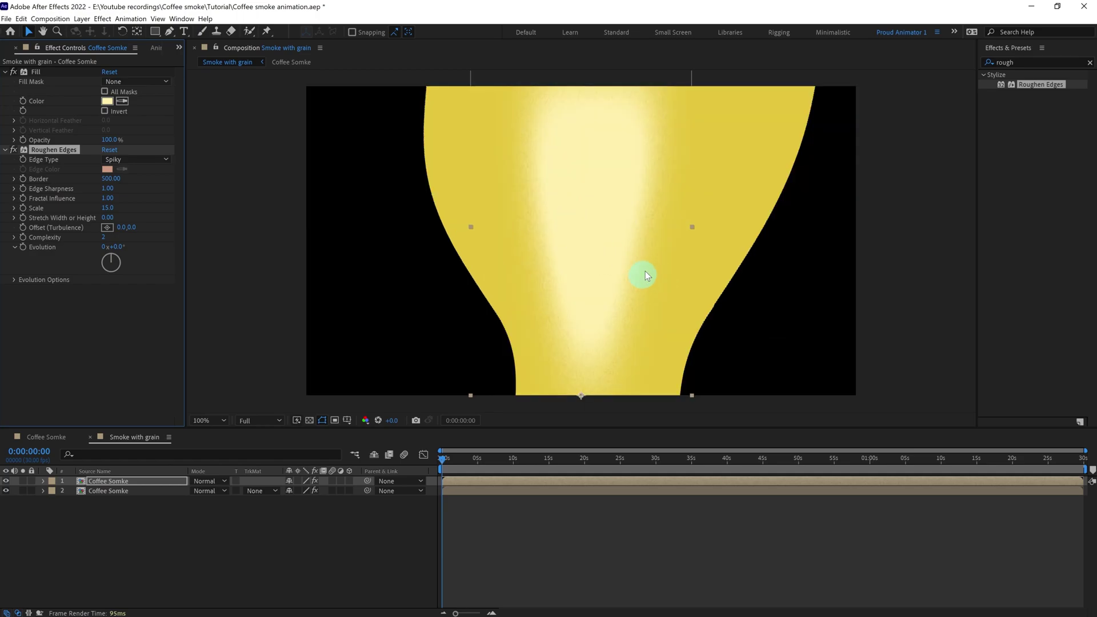
scroll(649, 269, "down", 2)
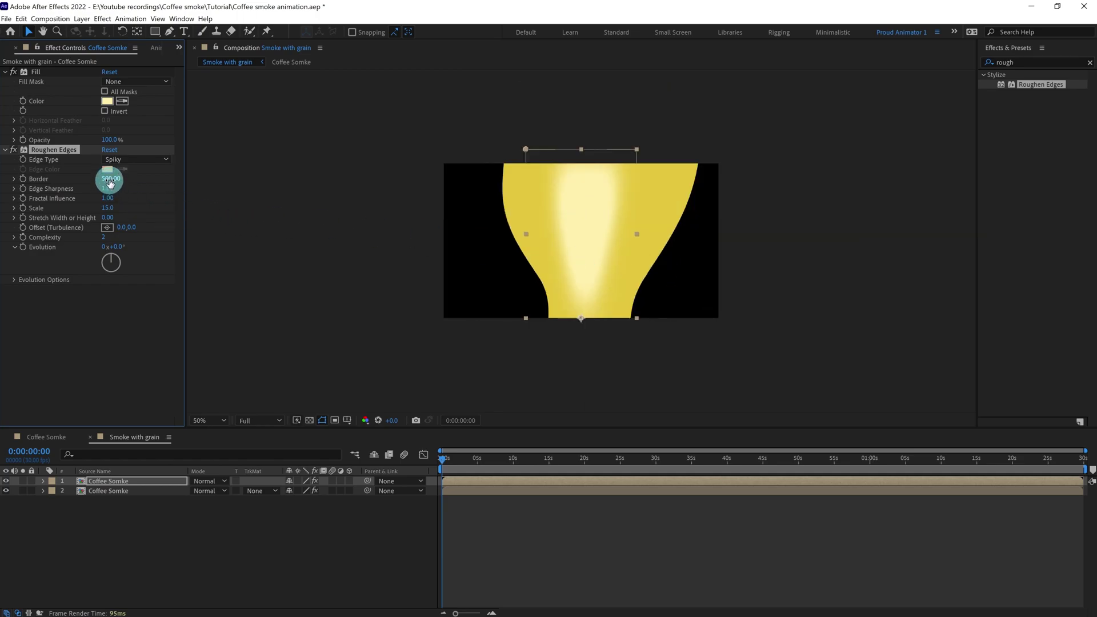
- Lower the Roughen Edges Border to 472.30 and shift the smoke layer slightly down
left_click_drag(111, 182, 61, 190)
left_click(525, 235)
left_click_drag(519, 234, 526, 234)
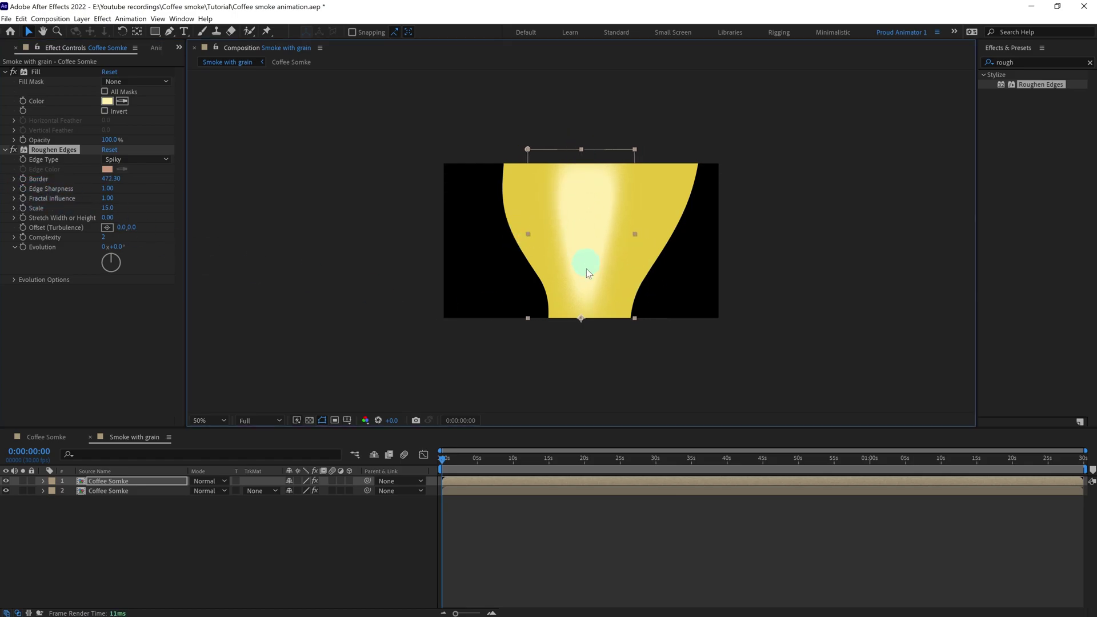
left_click_drag(585, 268, 585, 271)
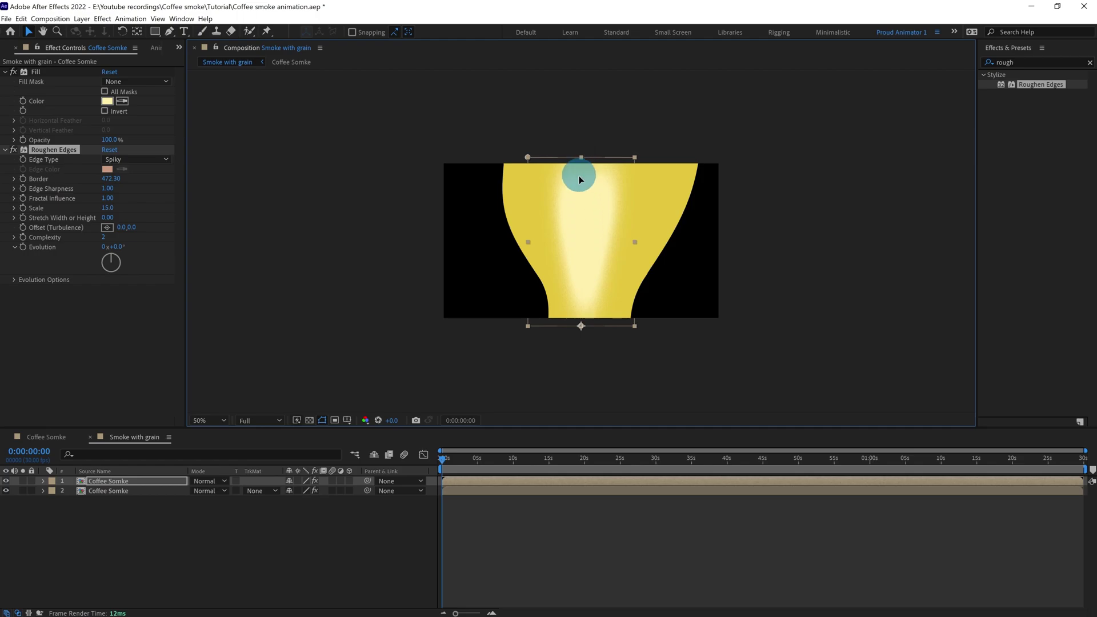
left_click(583, 153)
left_click(580, 182)
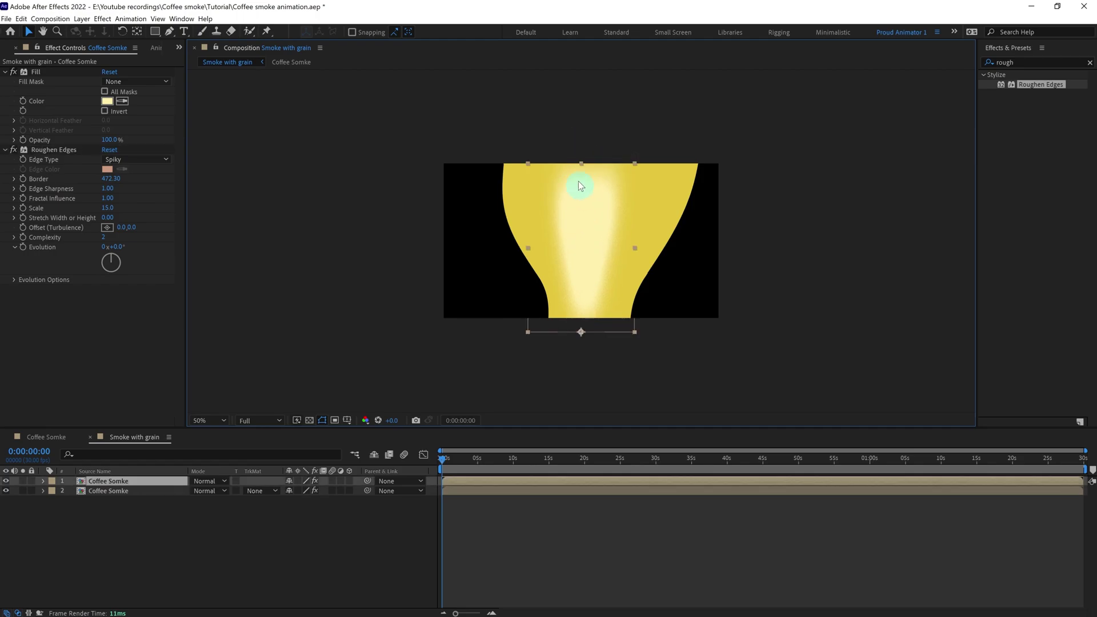
left_click(626, 531)
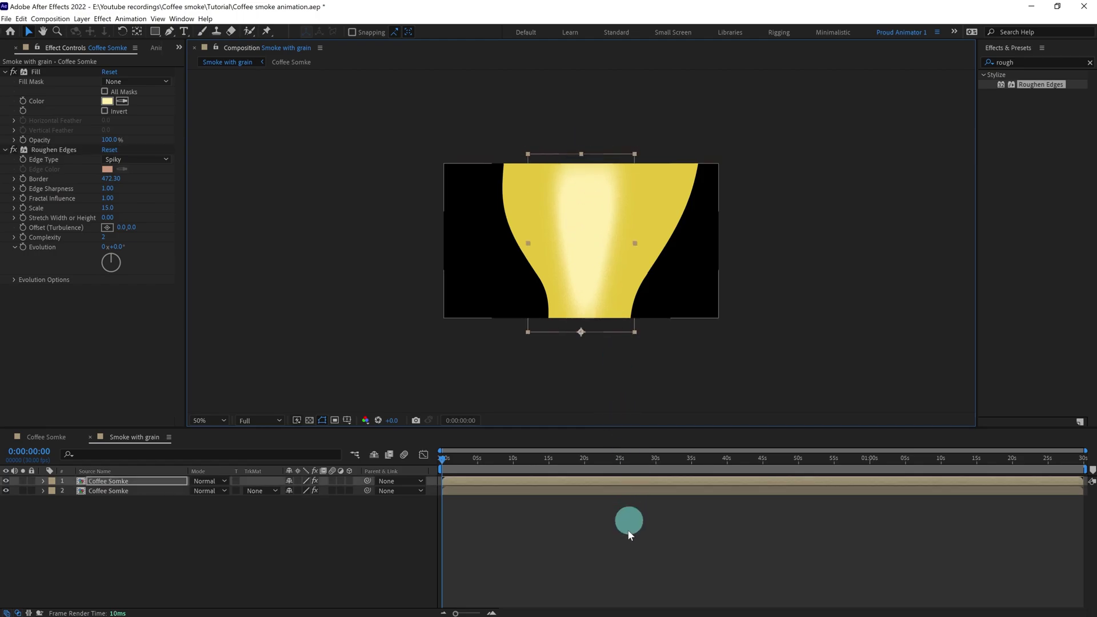
- Preview the grainy smoke animation, zooming in on its edges and back out
key("space")
key("period")
key("period")
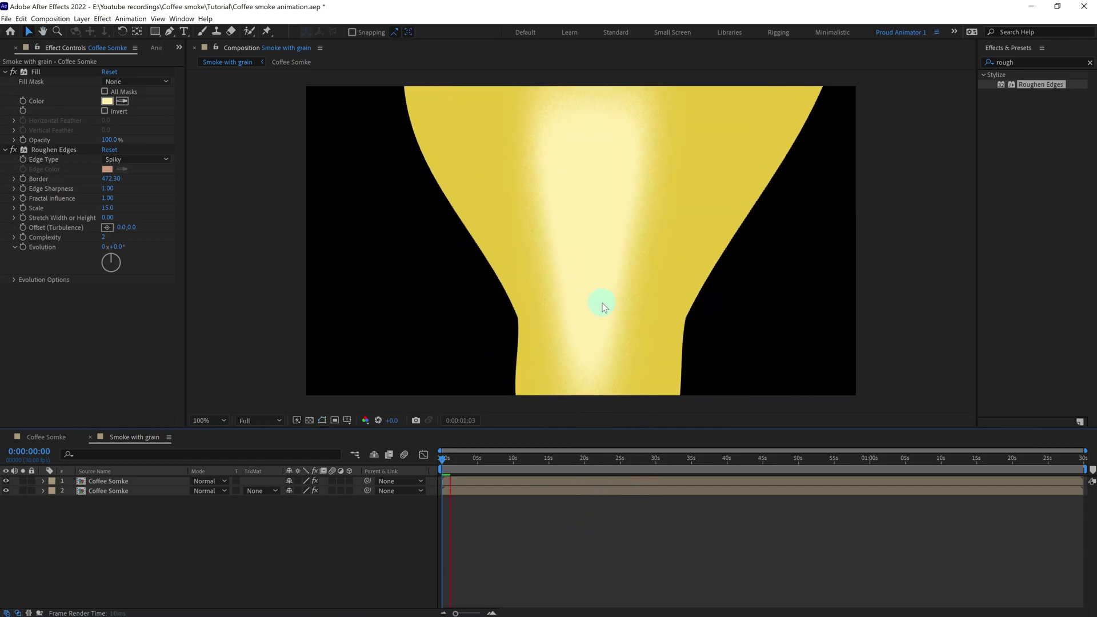
key("comma")
key("comma")
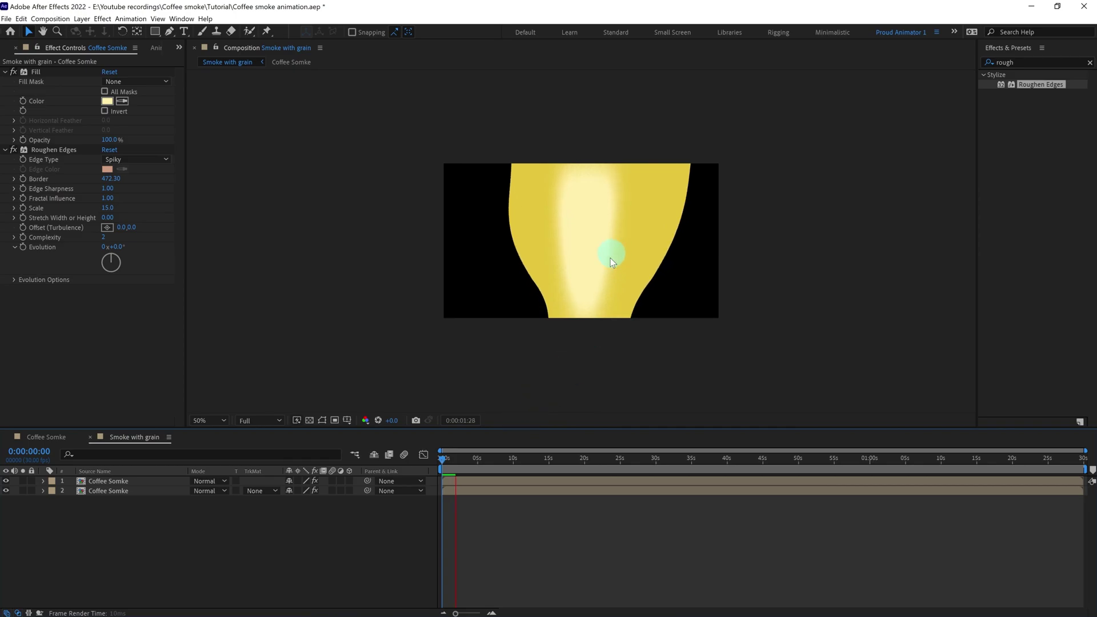
key("period")
key("period")
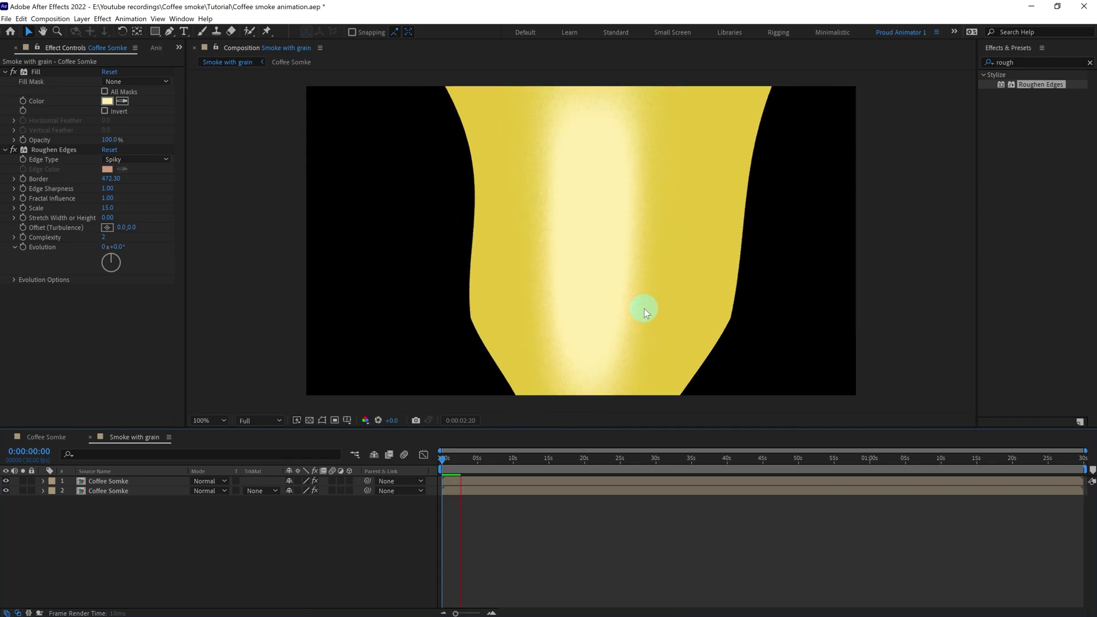
key("space")
key("comma")
key("comma")
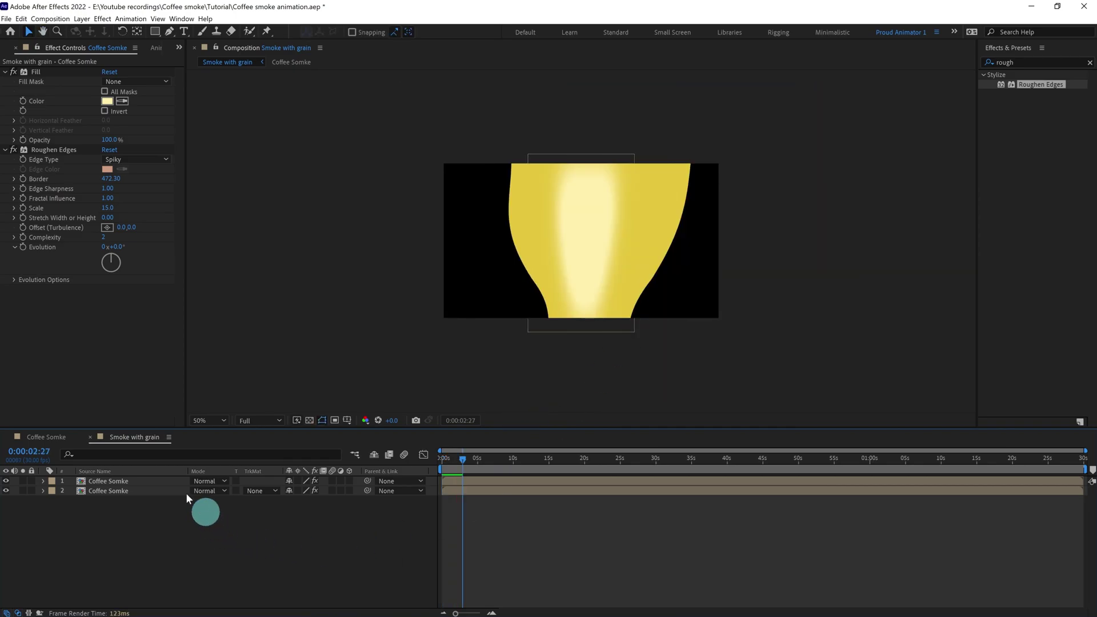
key("period")
key("period")
key("period")
key("period")
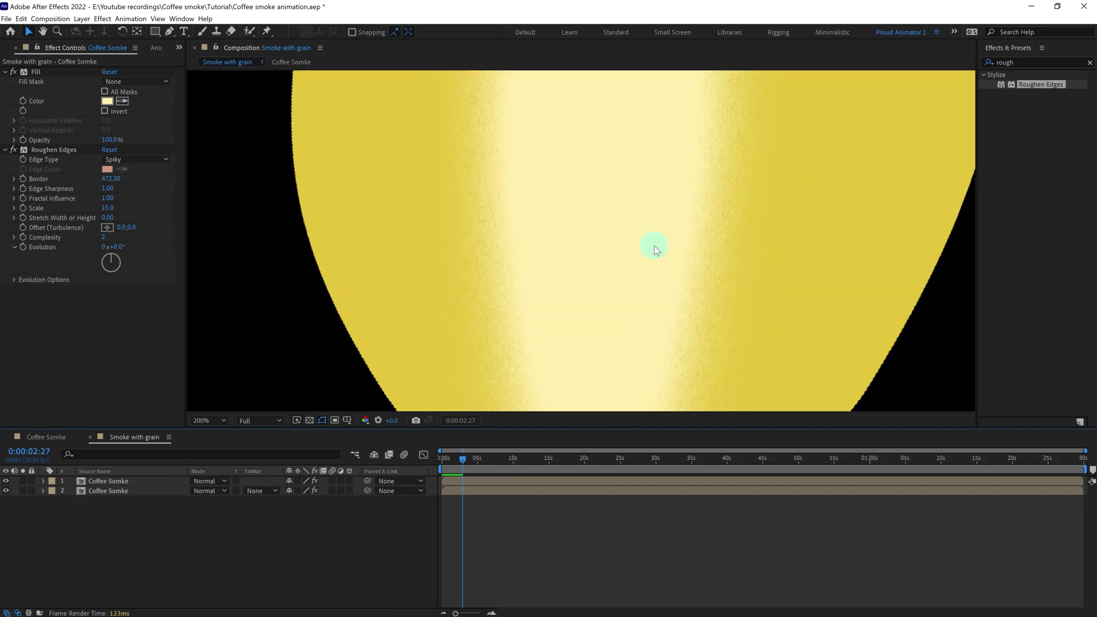
key("space")
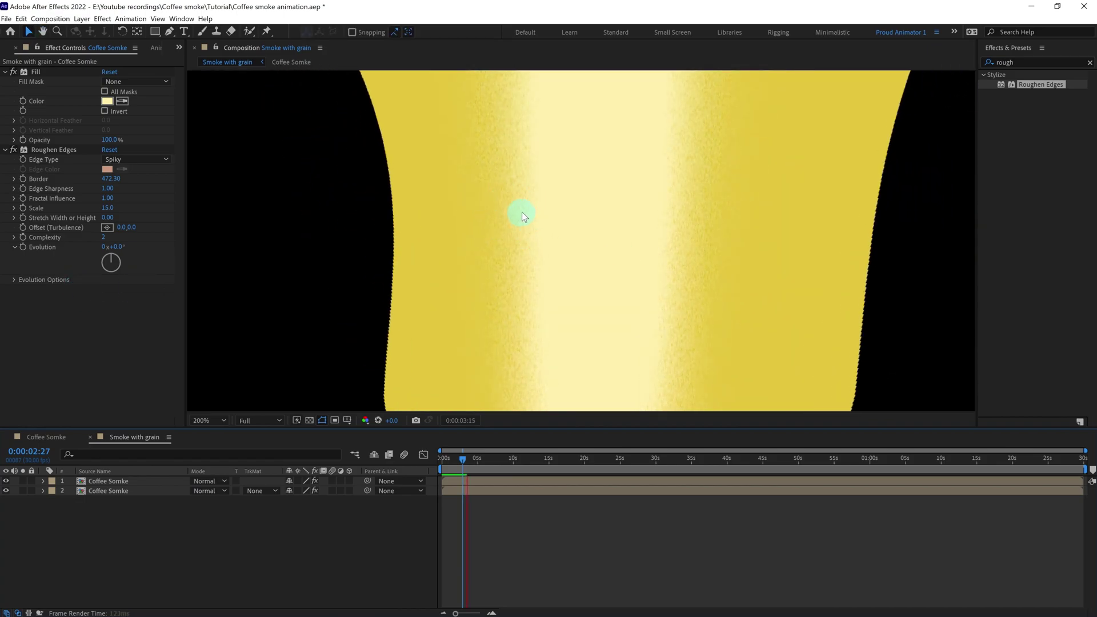
key("space")
key("comma")
key("comma")
key("comma")
key("comma")
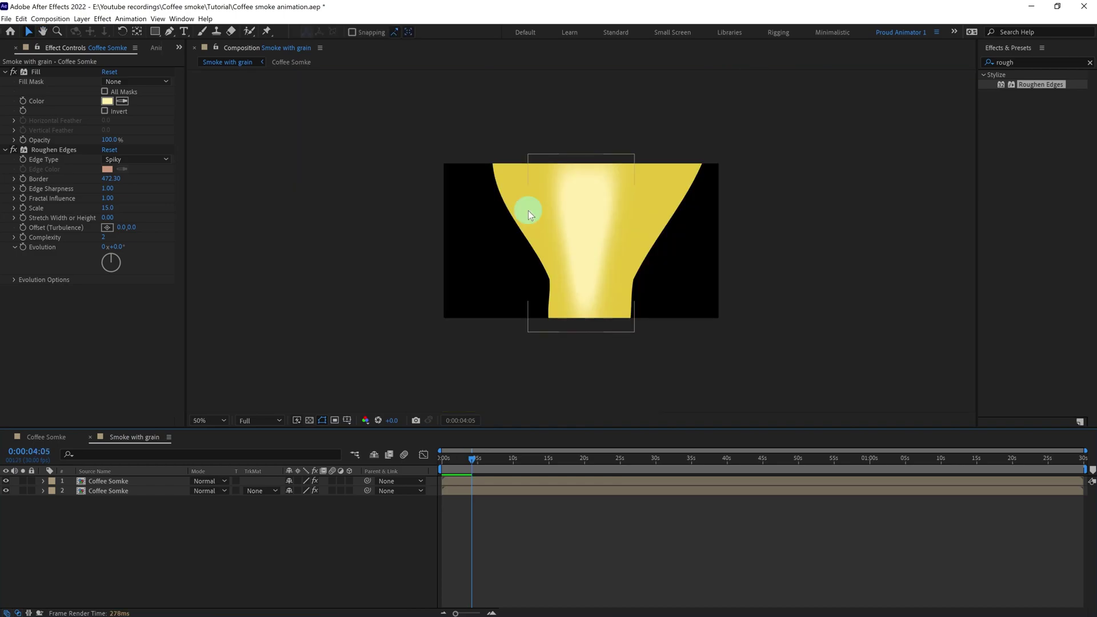
- Drive the Roughen Edges Random Seed with the expression time*8 and preview the flickering edges
left_click(14, 280)
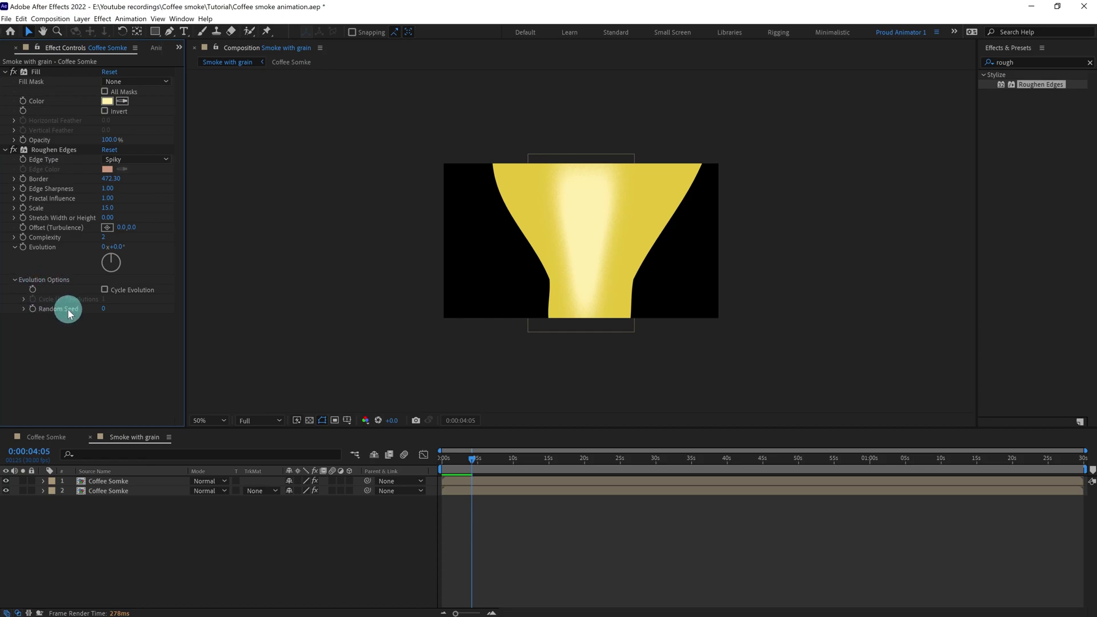
left_click(33, 309, "alt")
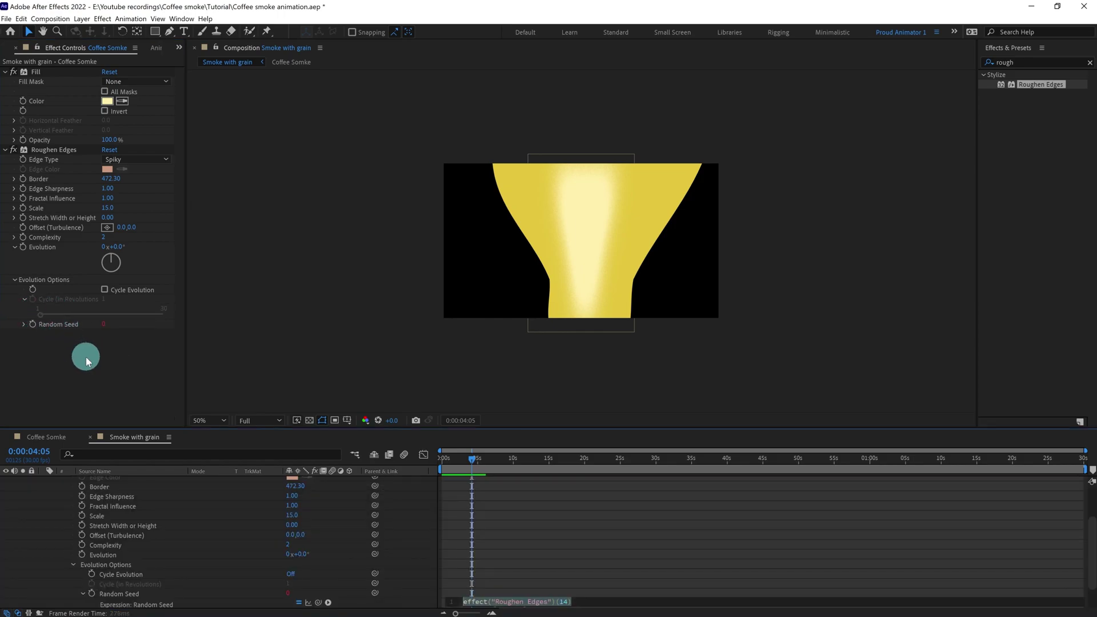
scroll(605, 551, "down", 3)
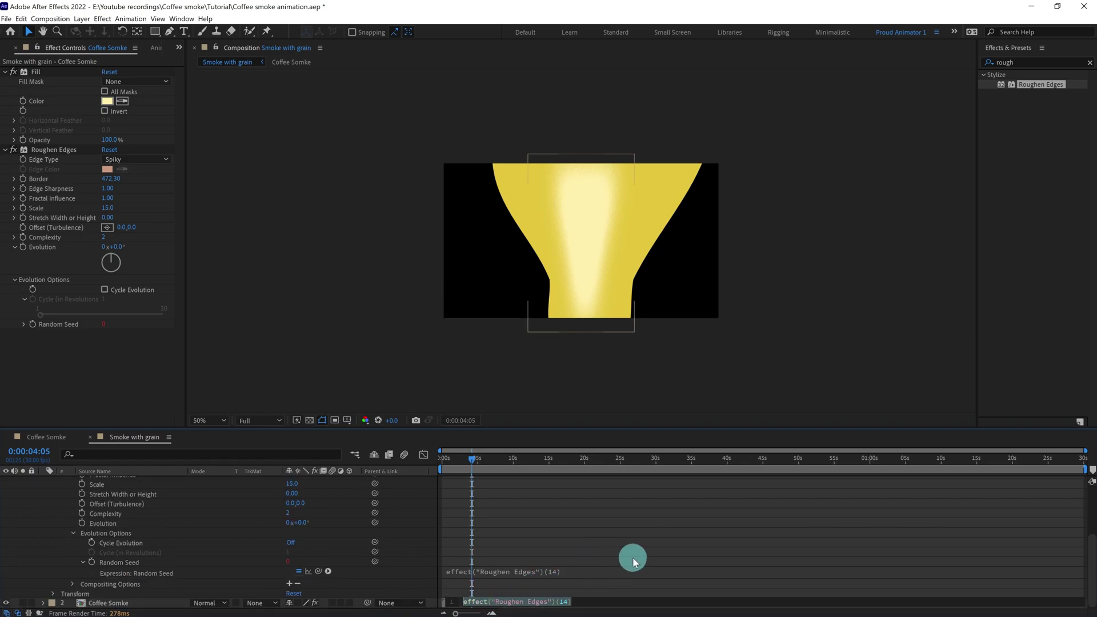
type("time")
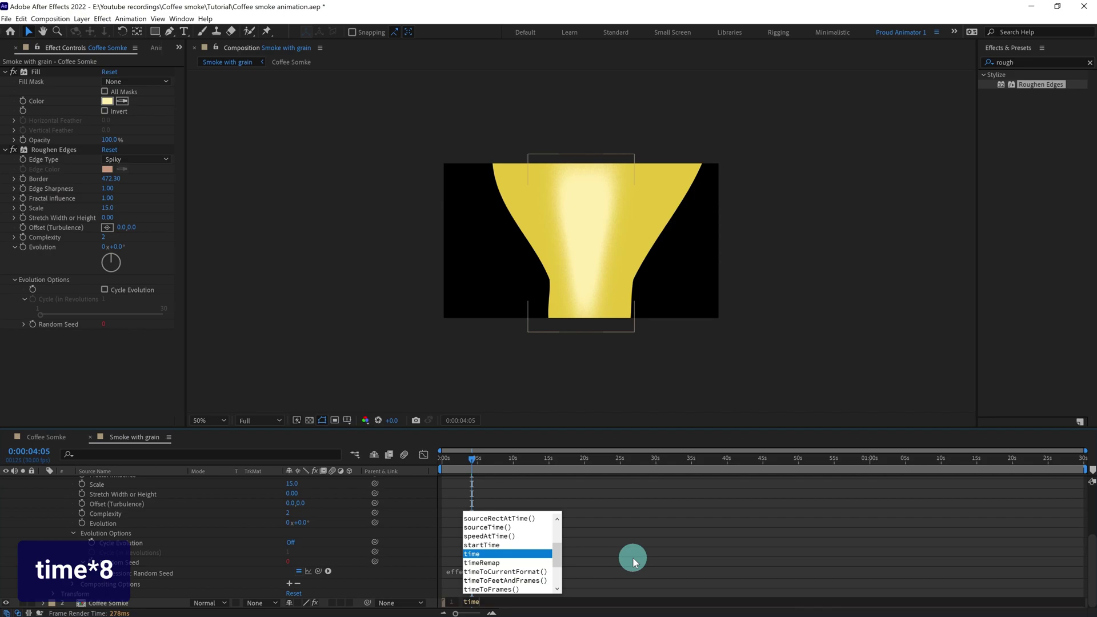
type("*8")
key("KP_Enter")
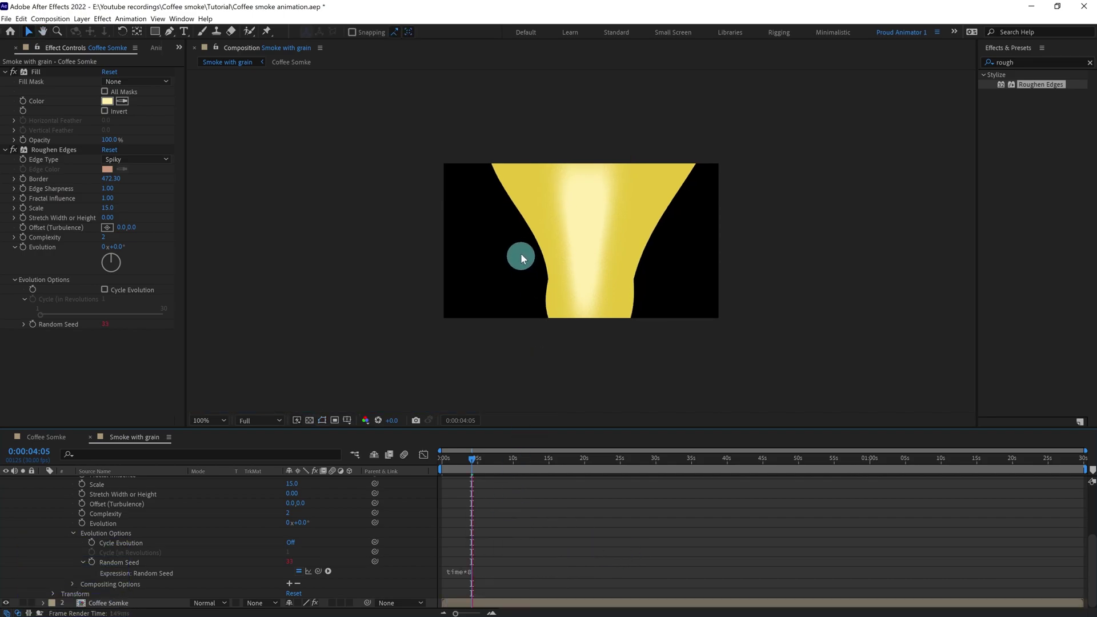
scroll(520, 245, "up", 3)
key("space")
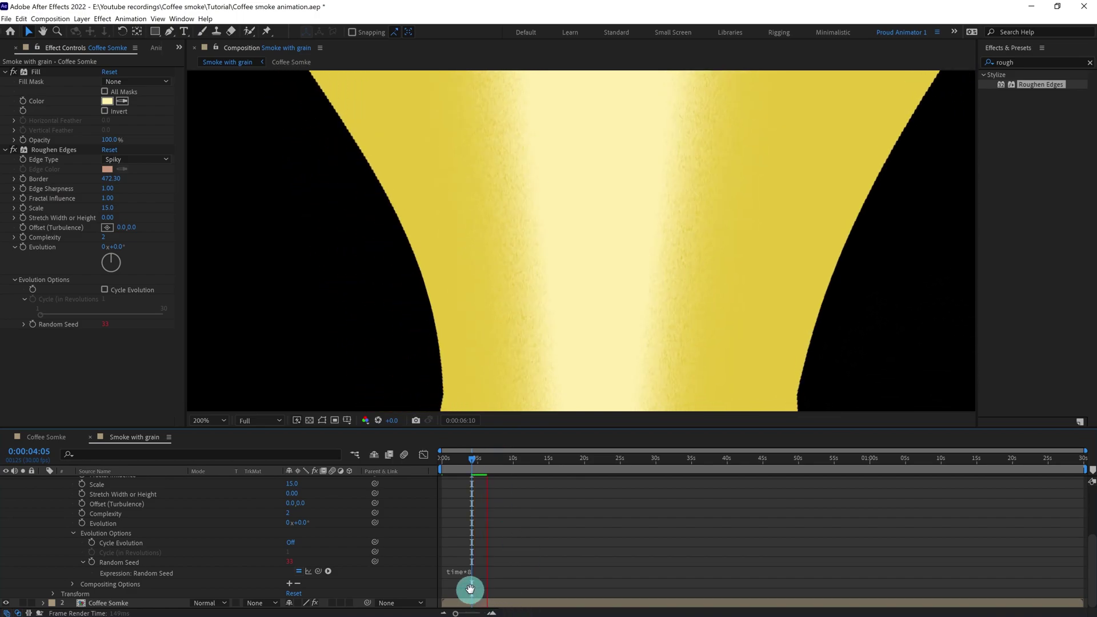
key("space")
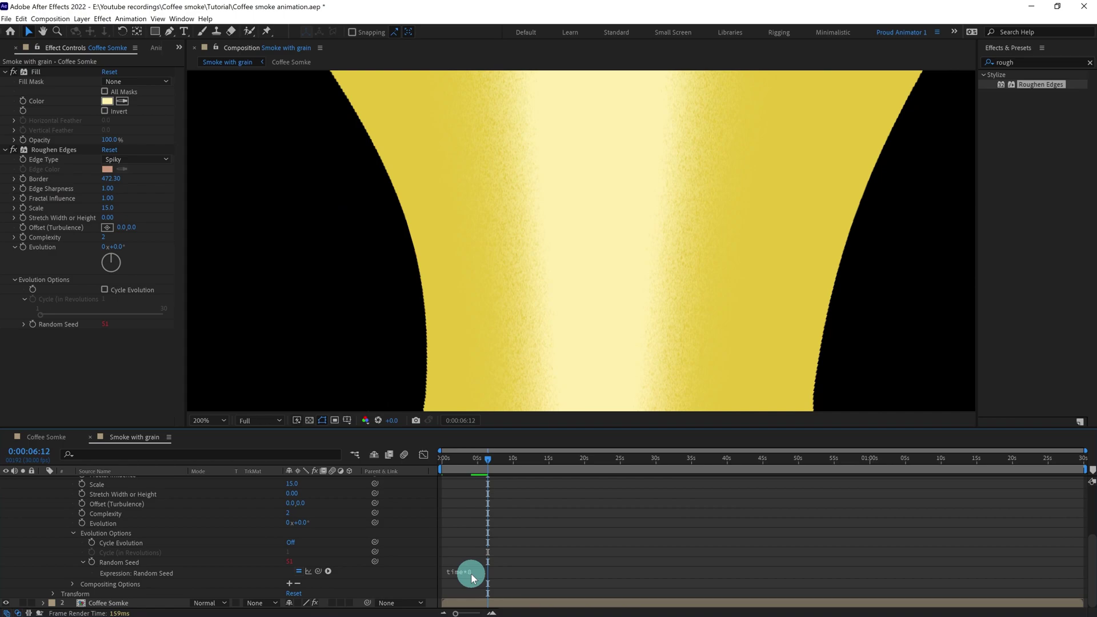
- Change the Random Seed expression's multiplier to 15 and preview the faster-changing grain
left_click(473, 574)
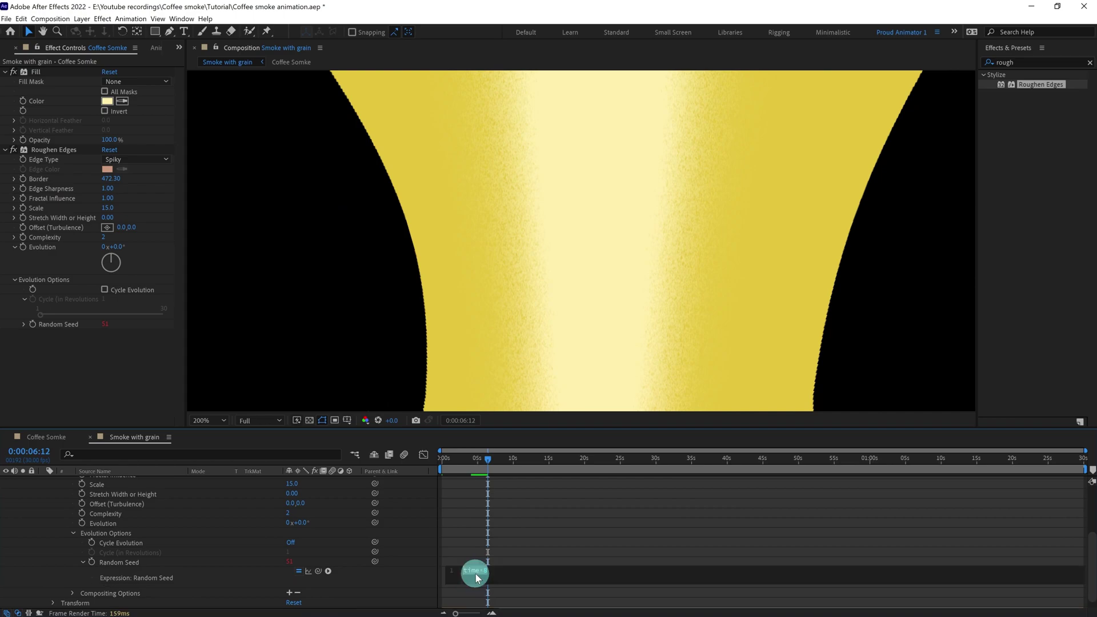
left_click(509, 570)
type("15")
key("KP_Enter")
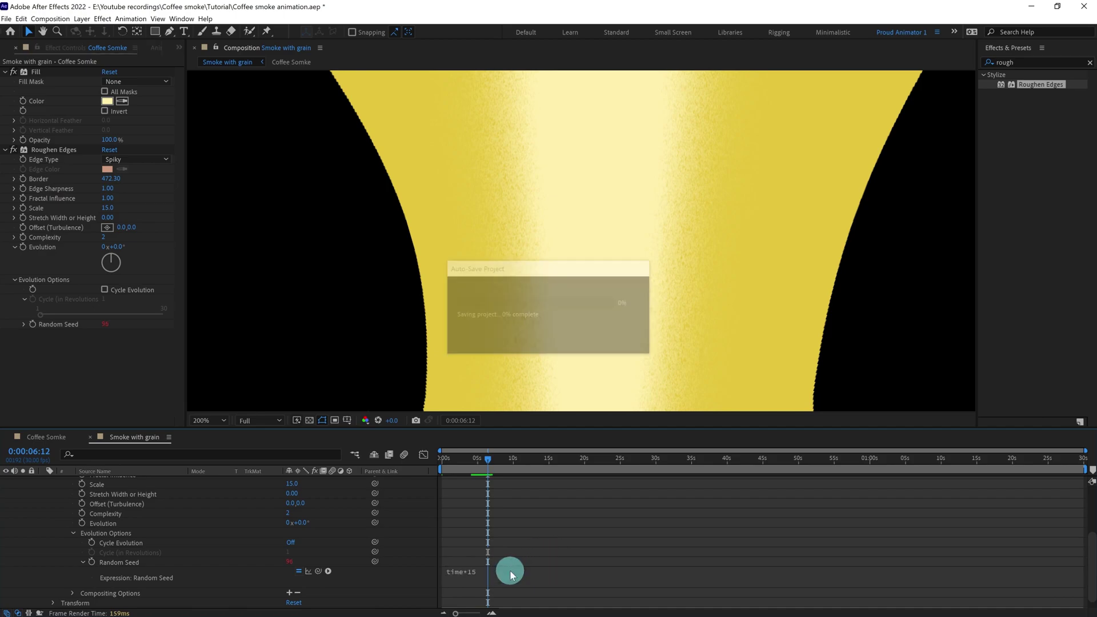
key("space")
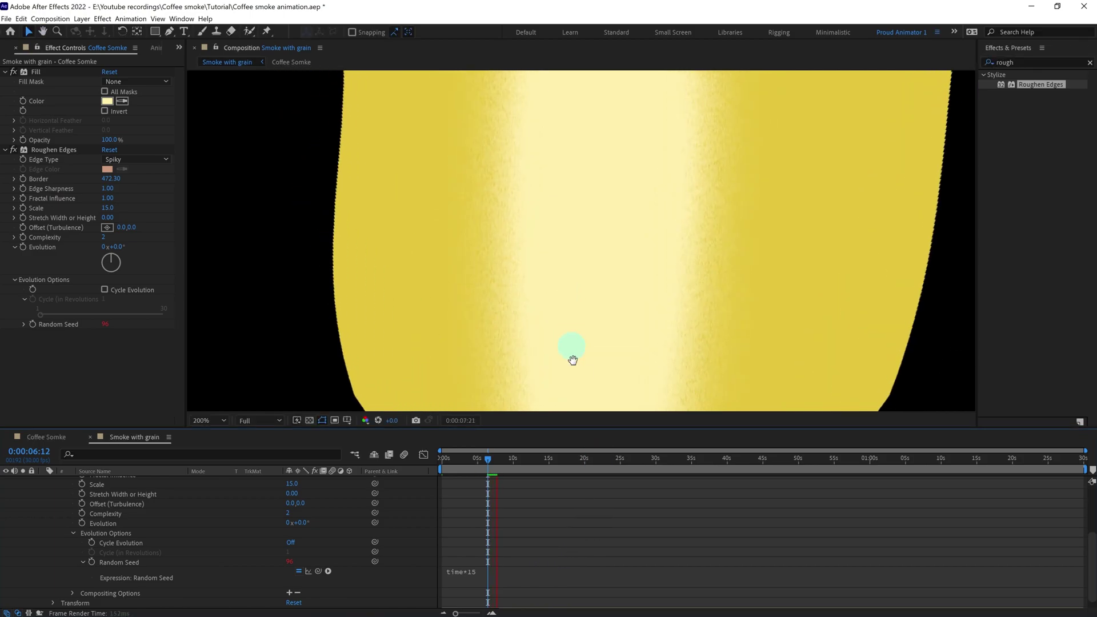
left_click(600, 505)
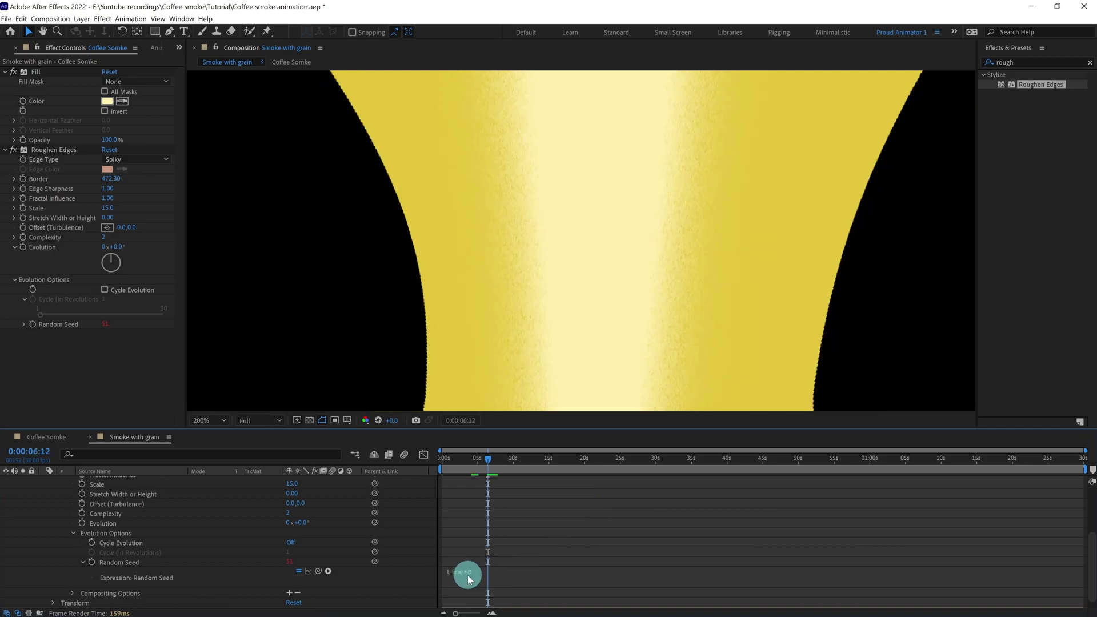
- Collapse the layer's properties and duplicate the Coffee Somke layer
scroll(486, 533, "up", 3)
left_click(43, 482)
key("ctrl+d")
left_click(168, 520)
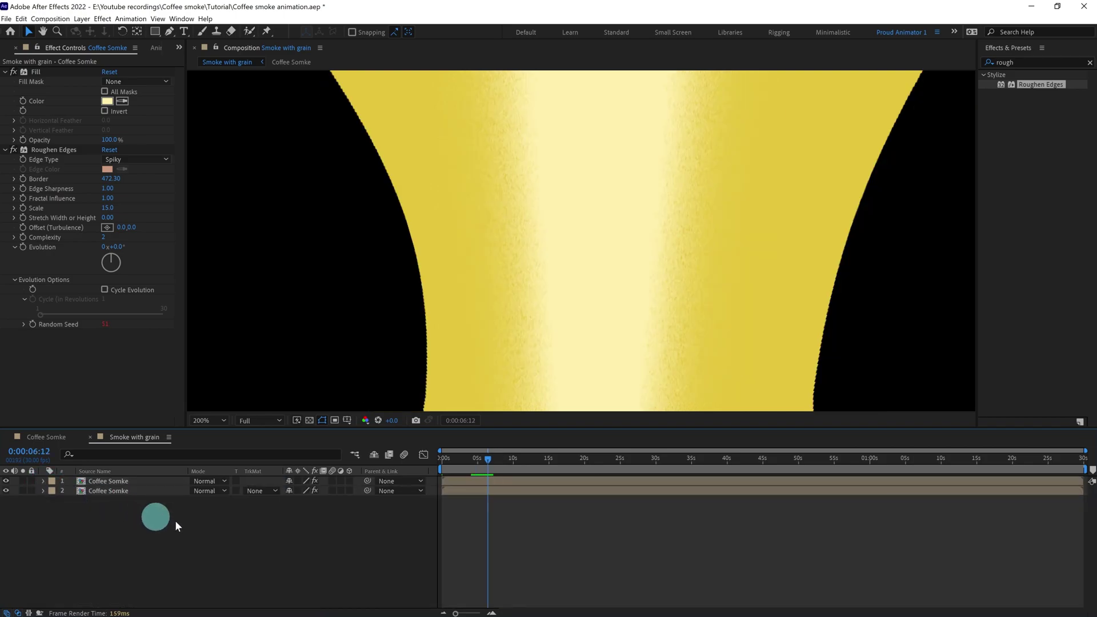
- Return to the start, paste Wave Warp onto the top Coffee Somke layer, then undo it
left_click(439, 464)
scroll(594, 191, "down", 4)
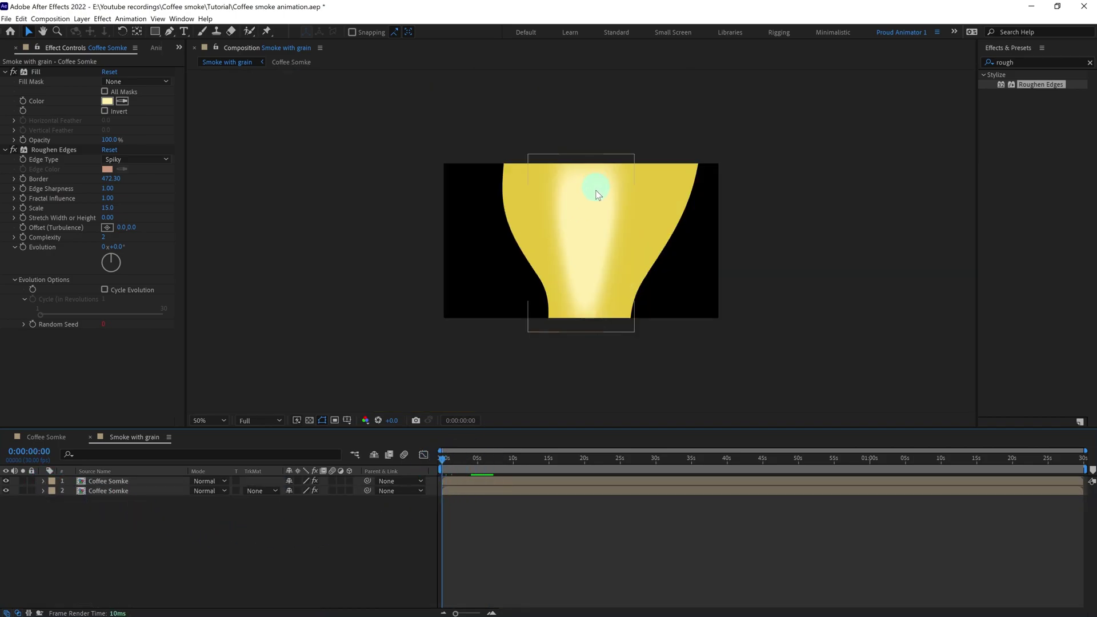
left_click(135, 483)
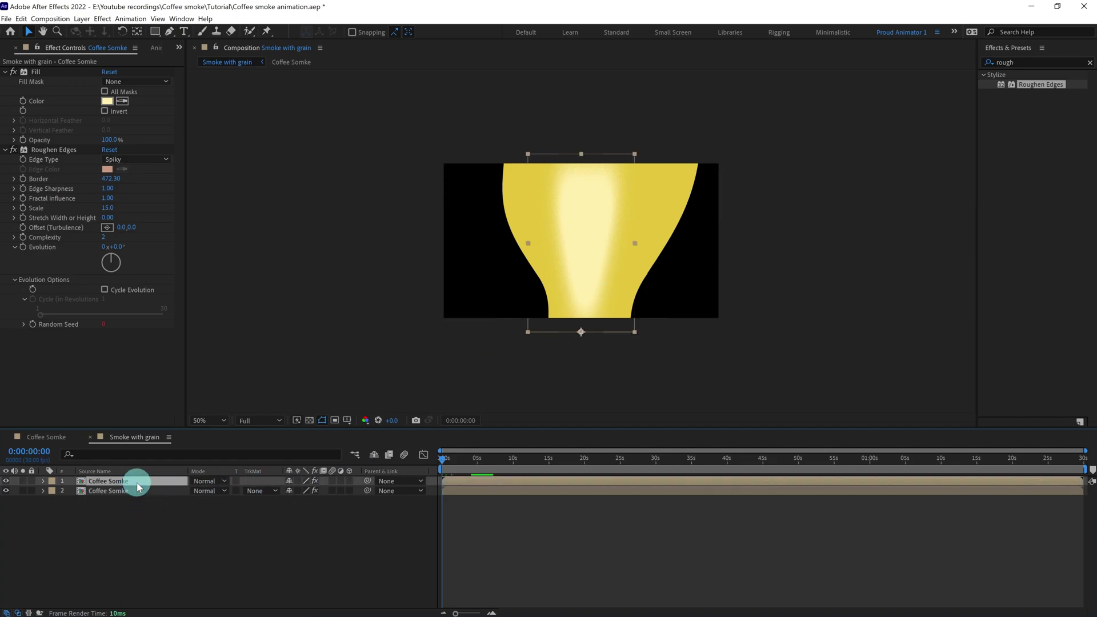
key("ctrl+v")
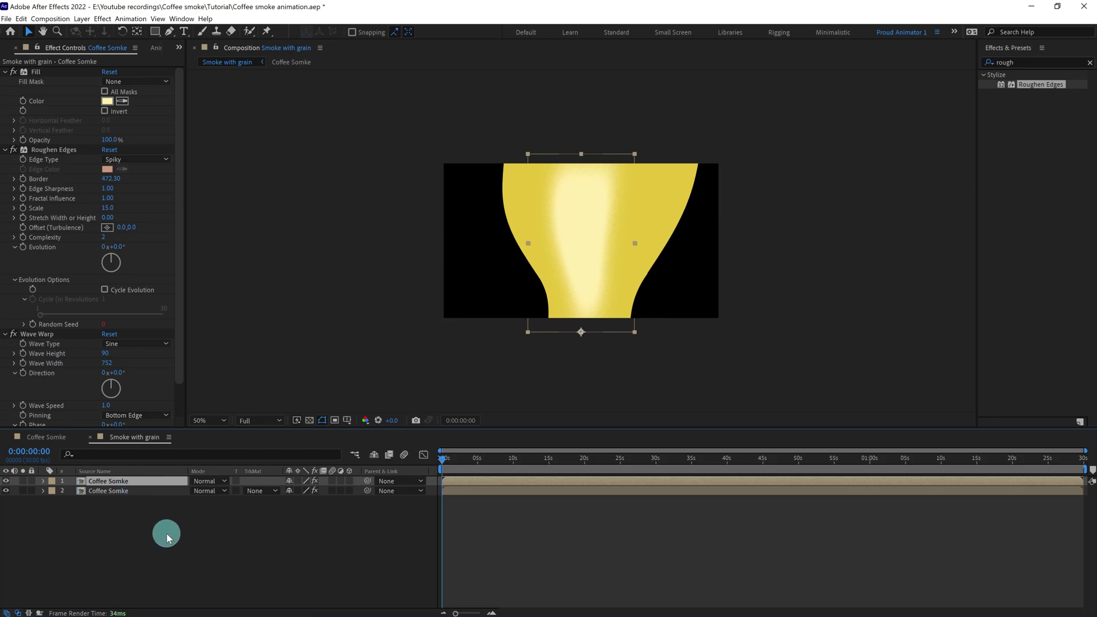
key("ctrl+z")
- Duplicate the second Coffee Somke layer and stretch its shape wider and taller
left_click(126, 490)
key("ctrl+d")
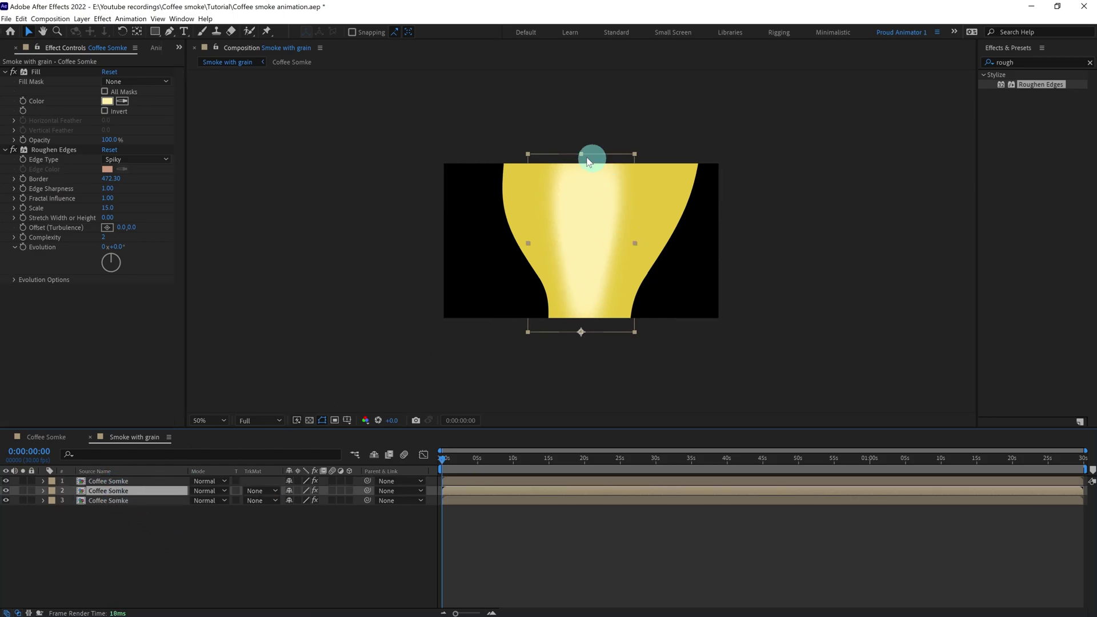
left_click_drag(634, 246, 649, 245)
left_click_drag(581, 155, 582, 147)
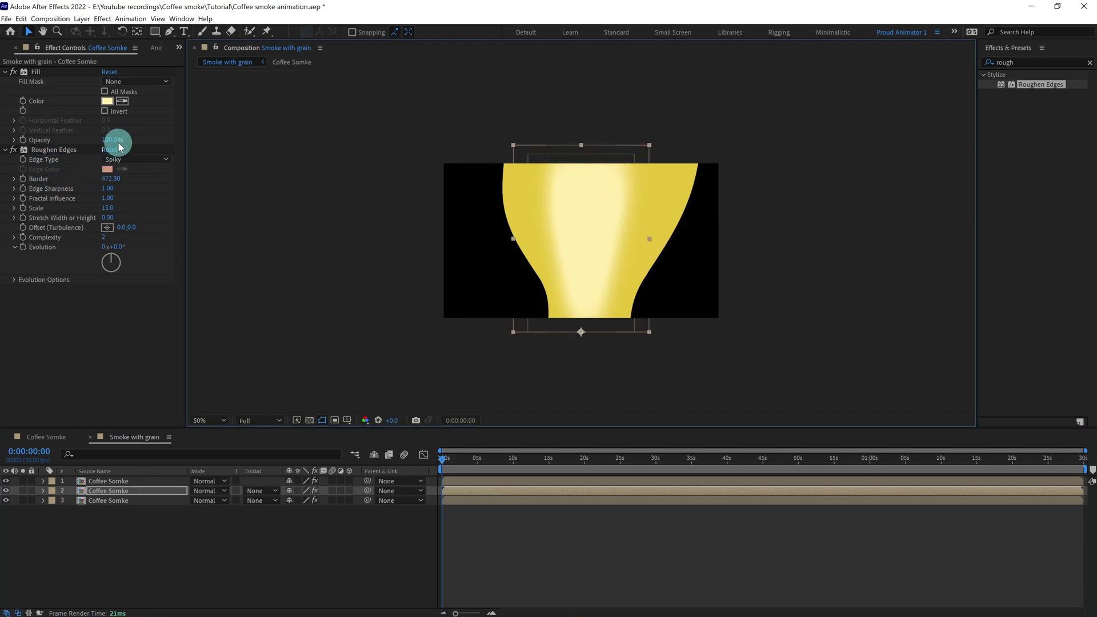
- Change the middle smoke layer's fill to a deeper yellow
left_click(107, 101)
left_click_drag(265, 210, 302, 222)
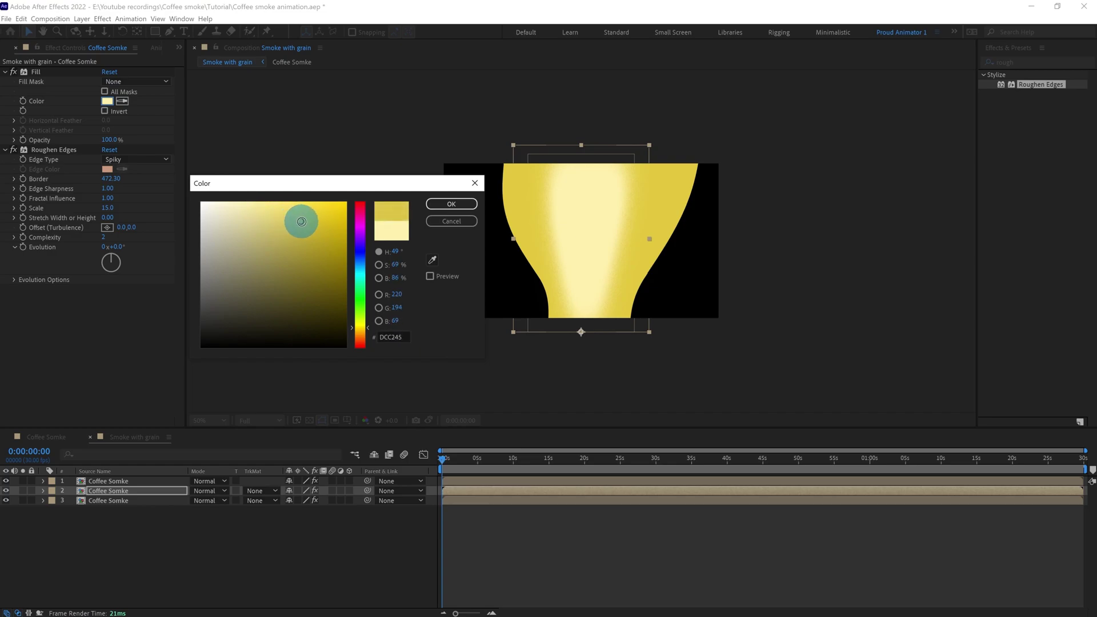
left_click(451, 204)
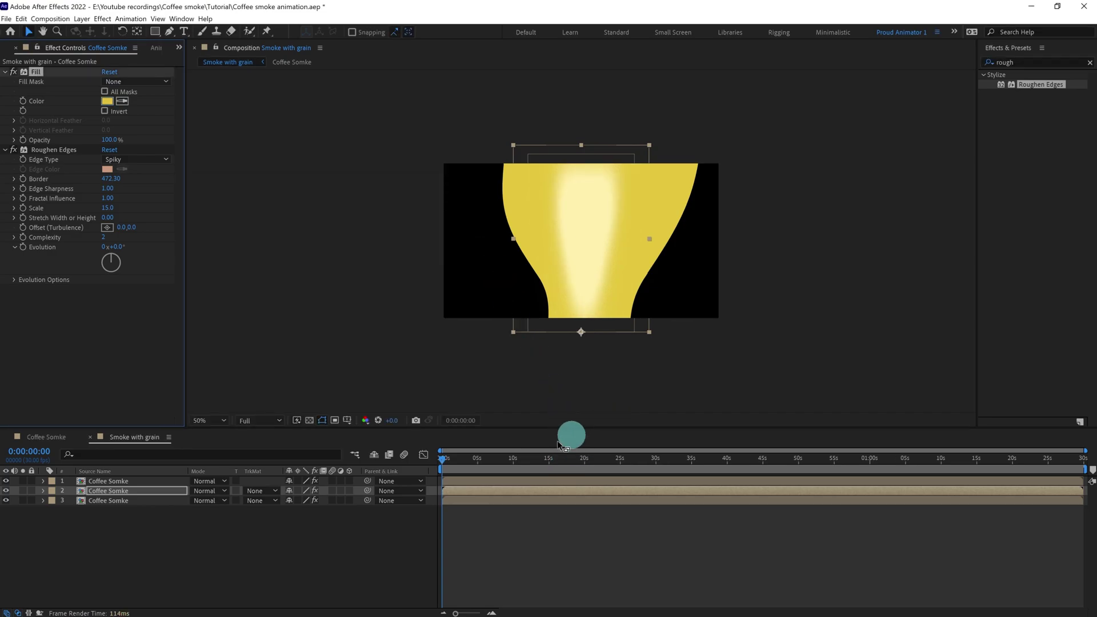
- Set the bottom Coffee Somke layer's fill to a darker, saturated gold
left_click(116, 499)
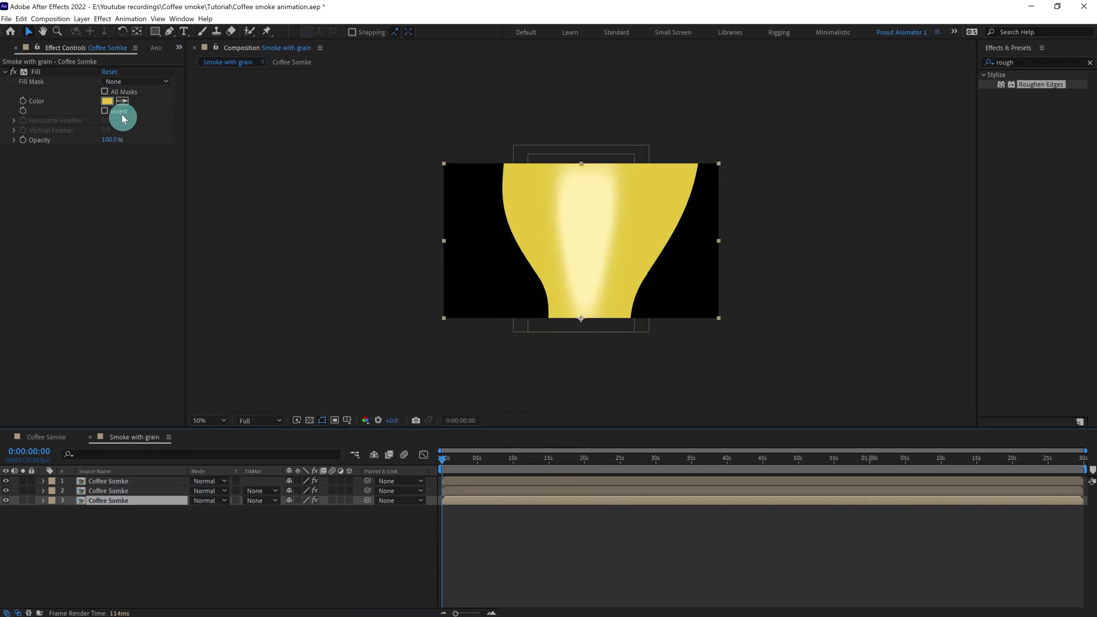
left_click(112, 102)
left_click_drag(326, 237, 336, 234)
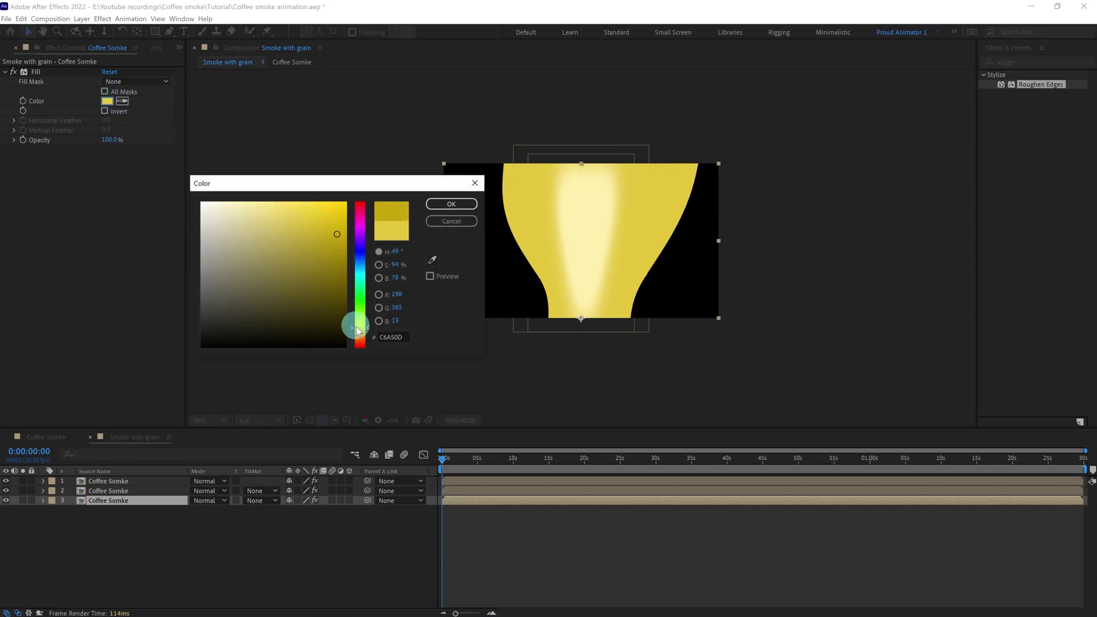
left_click_drag(358, 326, 363, 335)
left_click(451, 204)
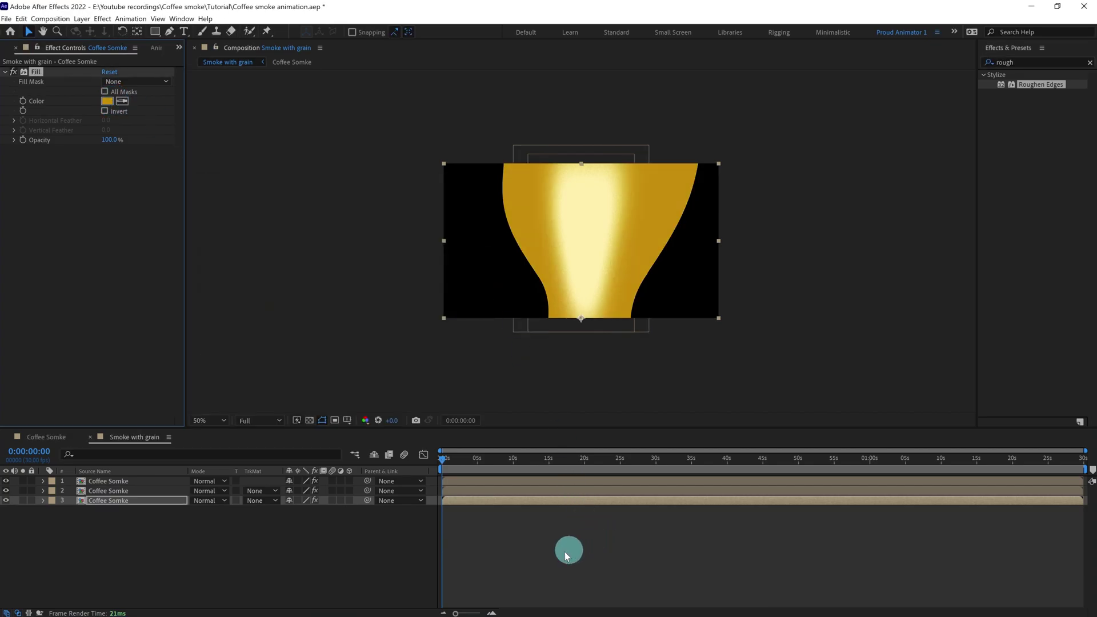
- Make the top layer's pale centre streak narrower and taller
left_click(114, 491)
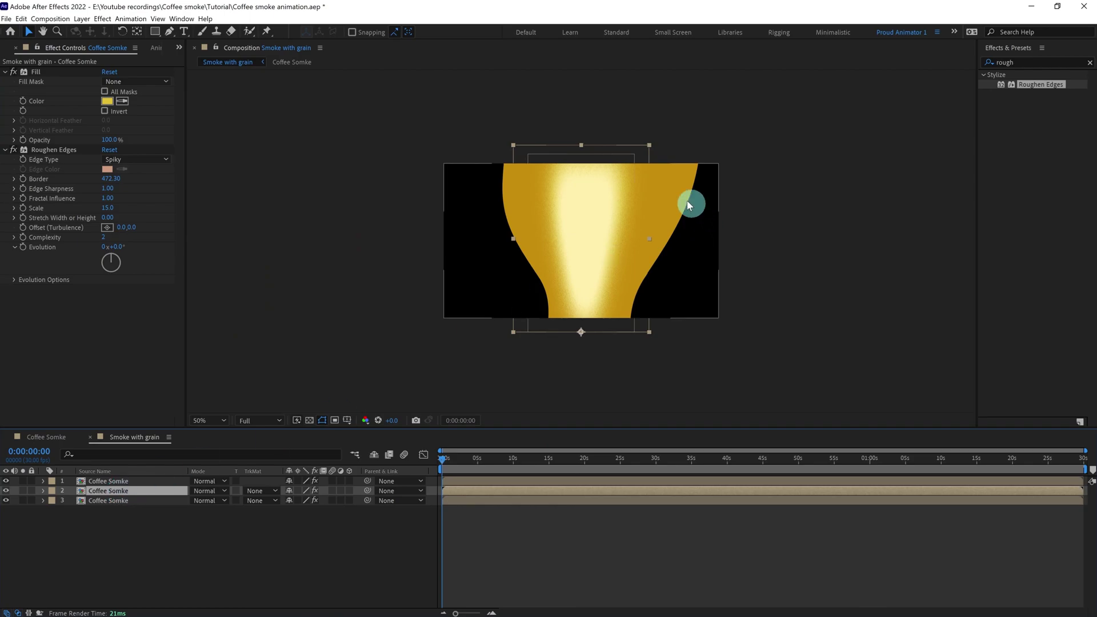
left_click(147, 481)
left_click_drag(635, 245, 622, 239)
left_click(582, 143)
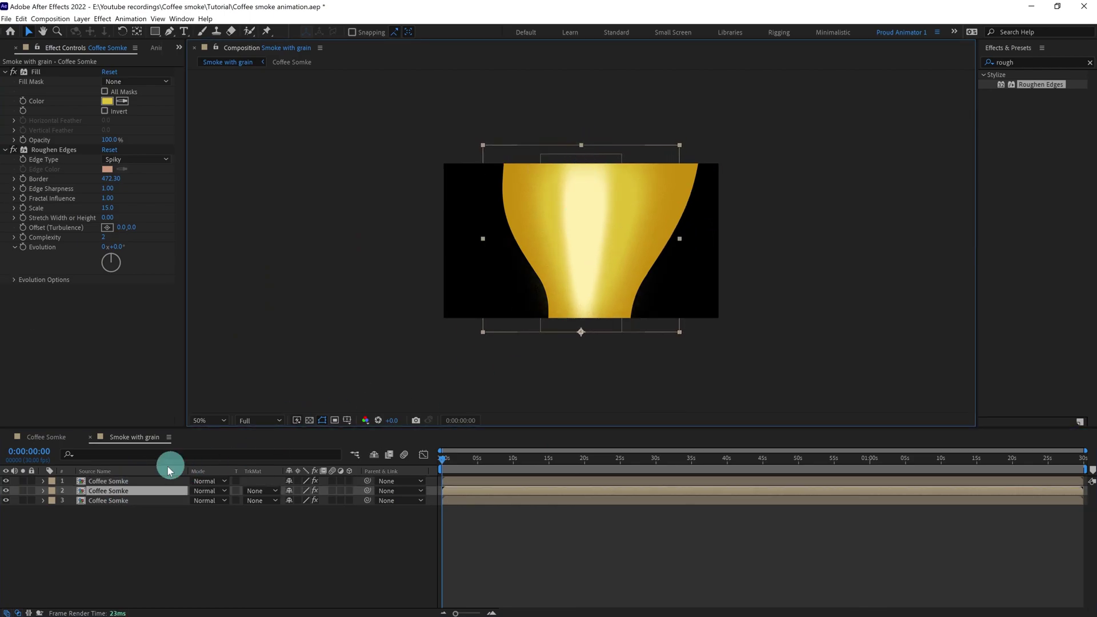
left_click(122, 479)
left_click_drag(599, 153, 585, 141)
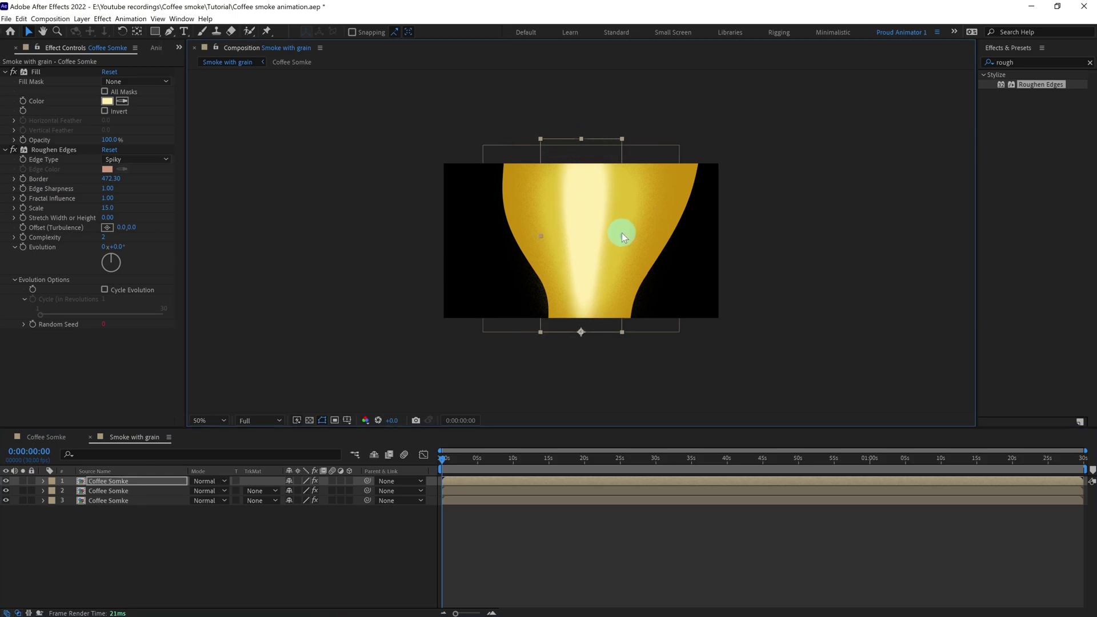
left_click_drag(622, 232, 617, 233)
left_click(134, 481)
left_click(134, 490)
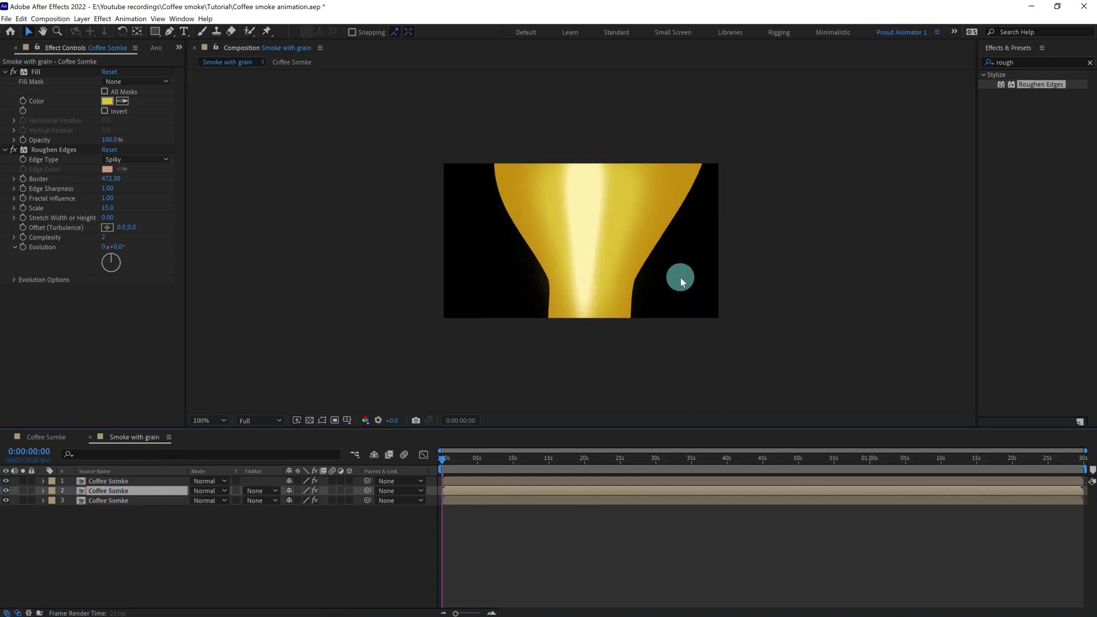
- Preview the smoke and end the work area at roughly 8 seconds
key("period")
key("period")
key("period")
key("comma")
key("comma")
key("comma")
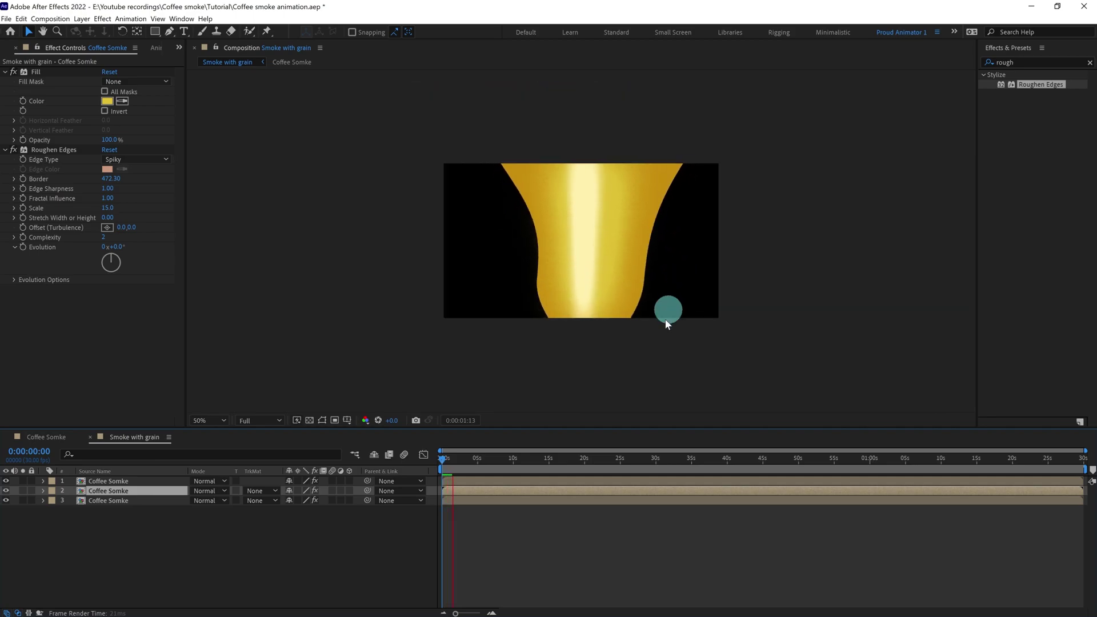
key("period")
key("period")
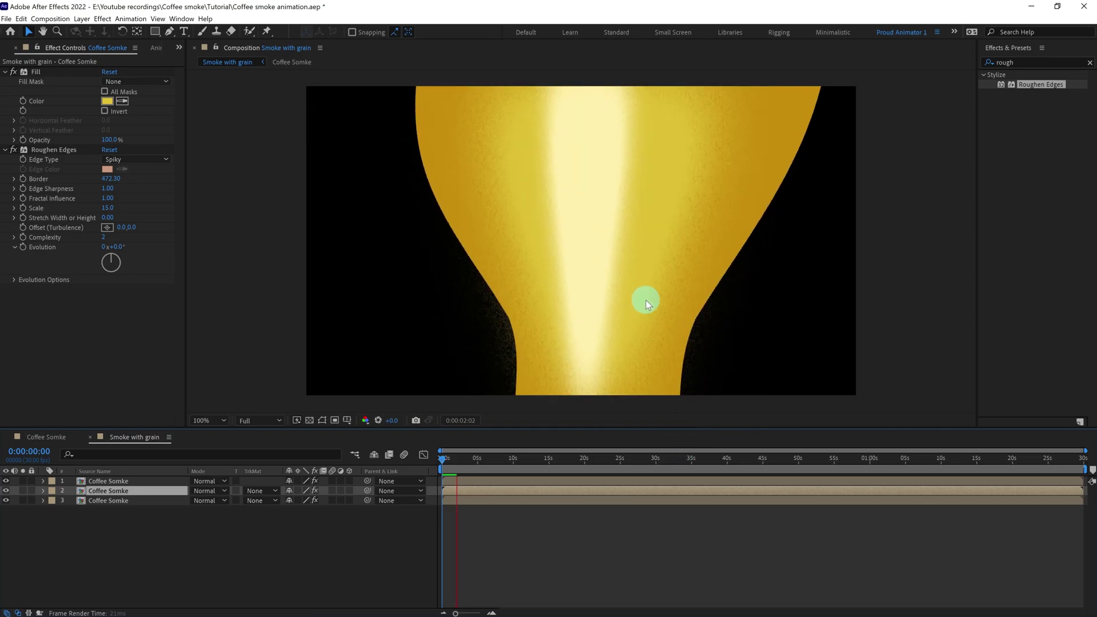
key("space")
key("comma")
key("comma")
key("ctrl+Up")
key("space")
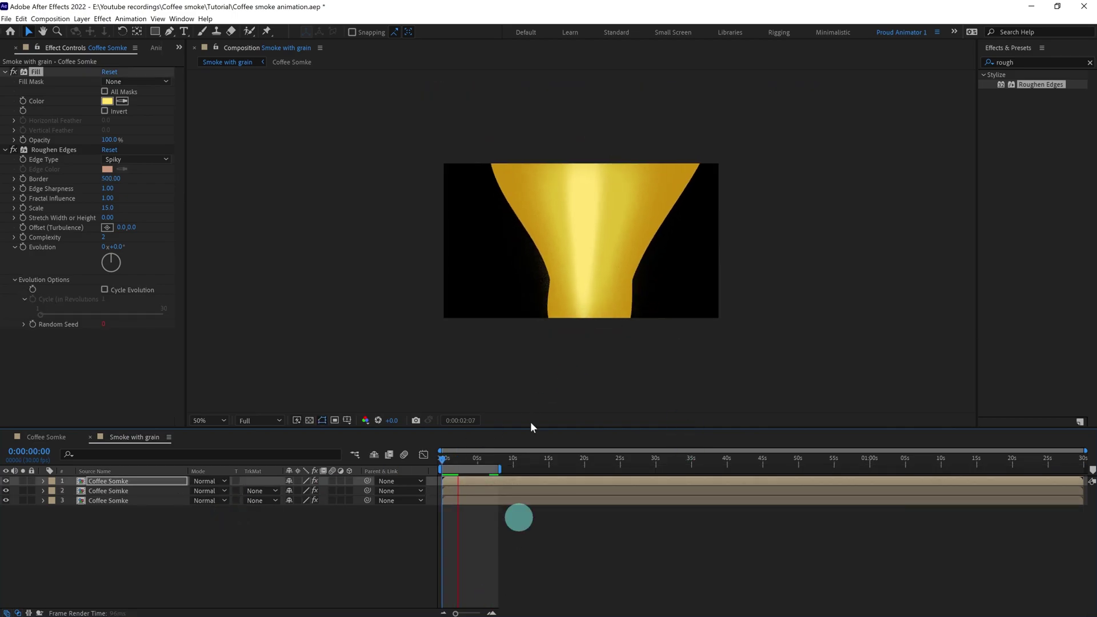
key("period")
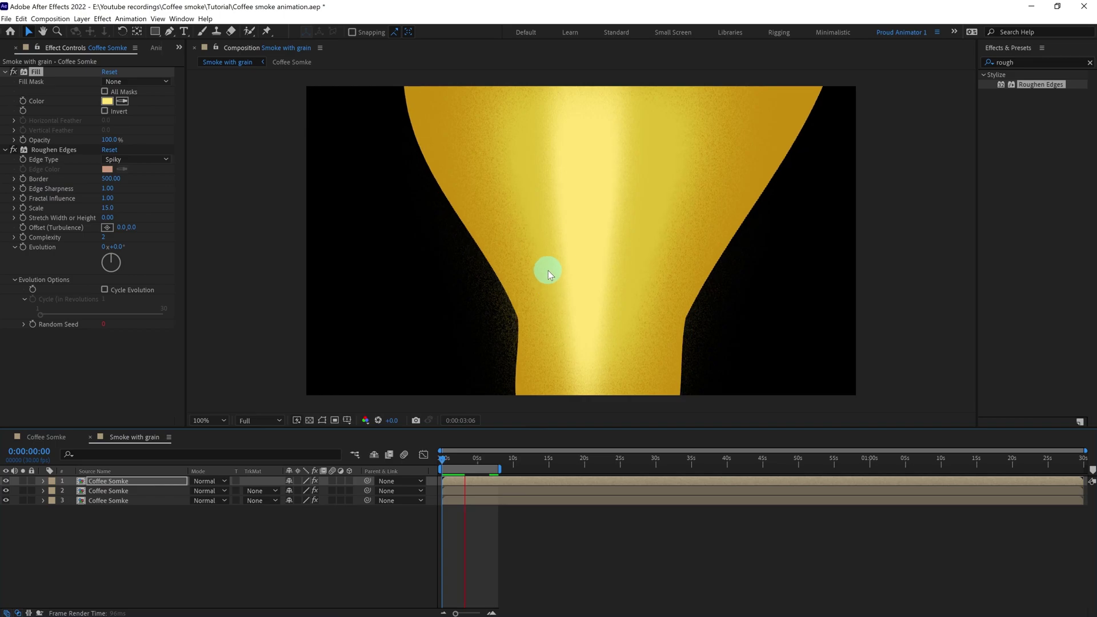
key("comma")
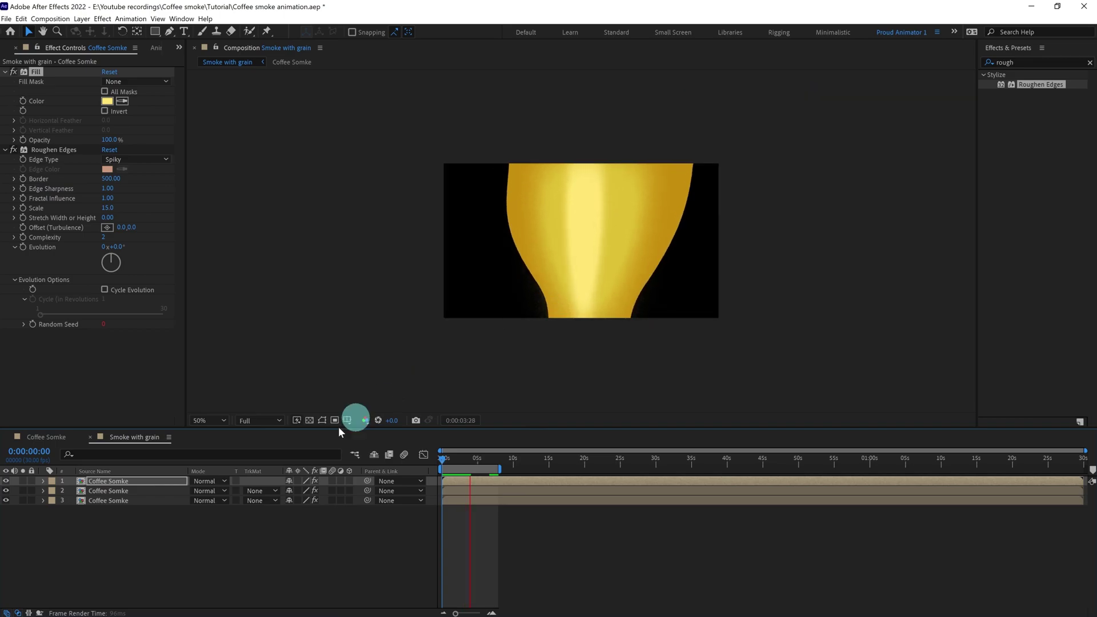
left_click(448, 315)
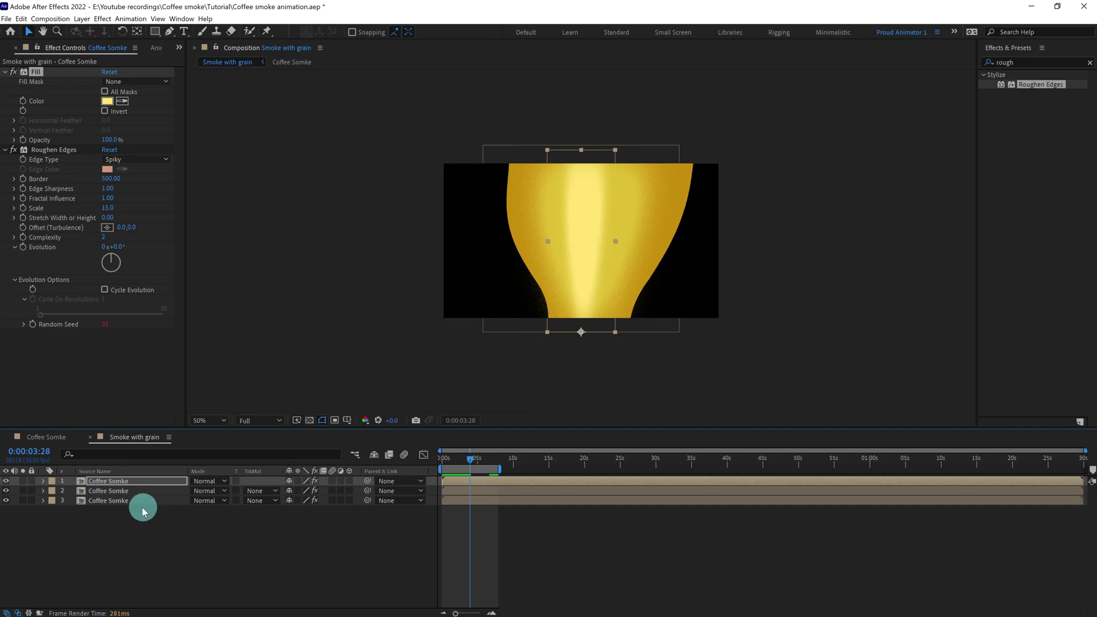
- Copy Roughen Edges onto the bottom Coffee Somke layer and set its Border to 25
left_click(49, 152)
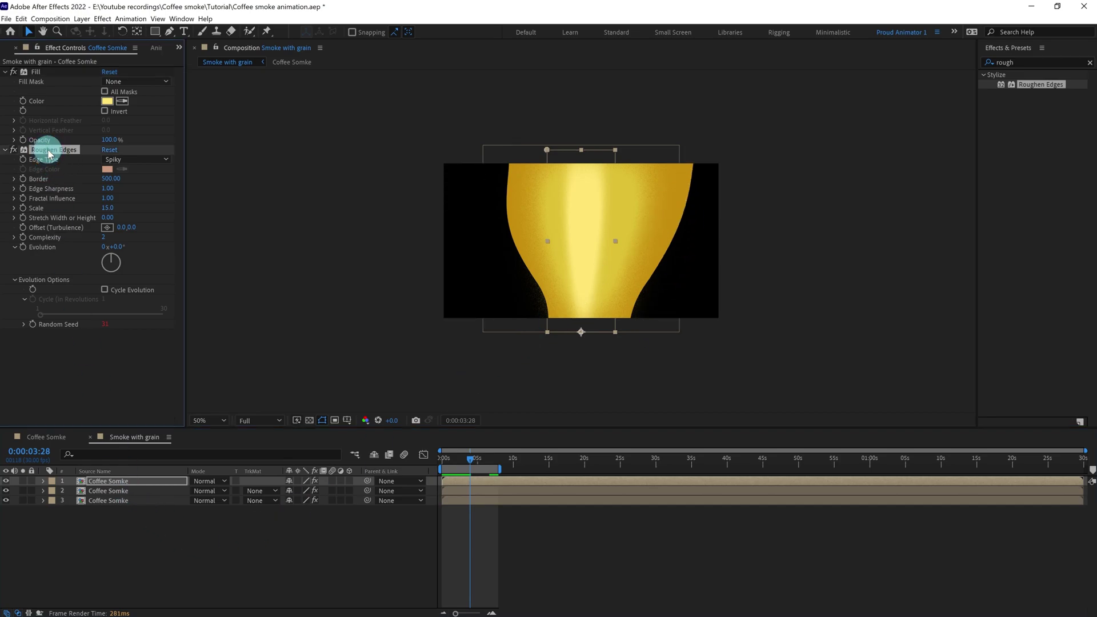
left_click(114, 500)
key("ctrl+v")
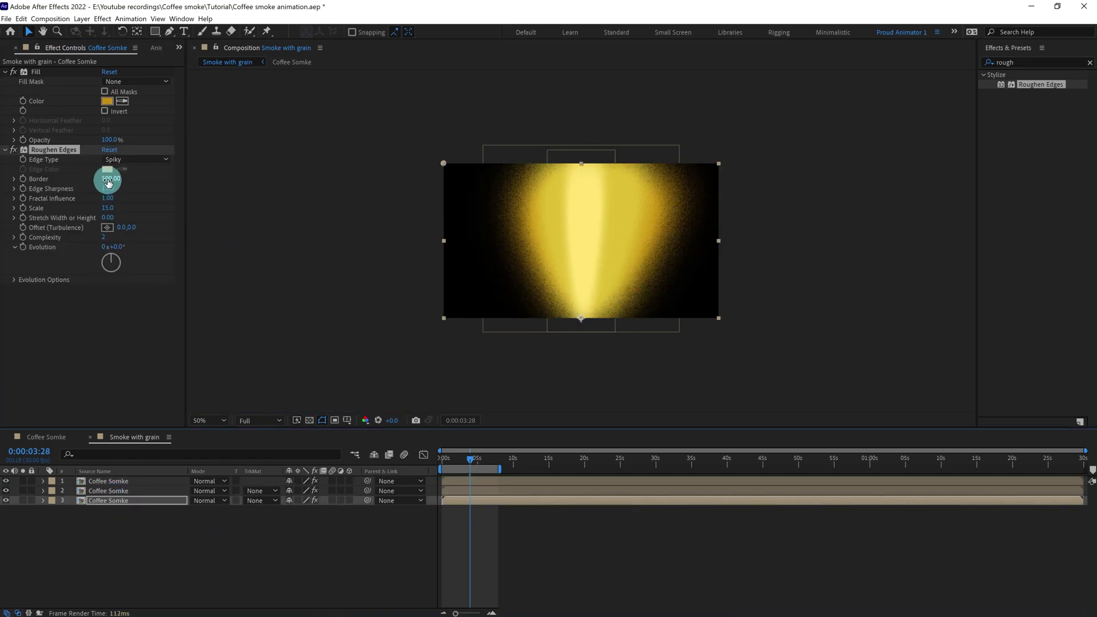
left_click_drag(107, 179, 35, 189)
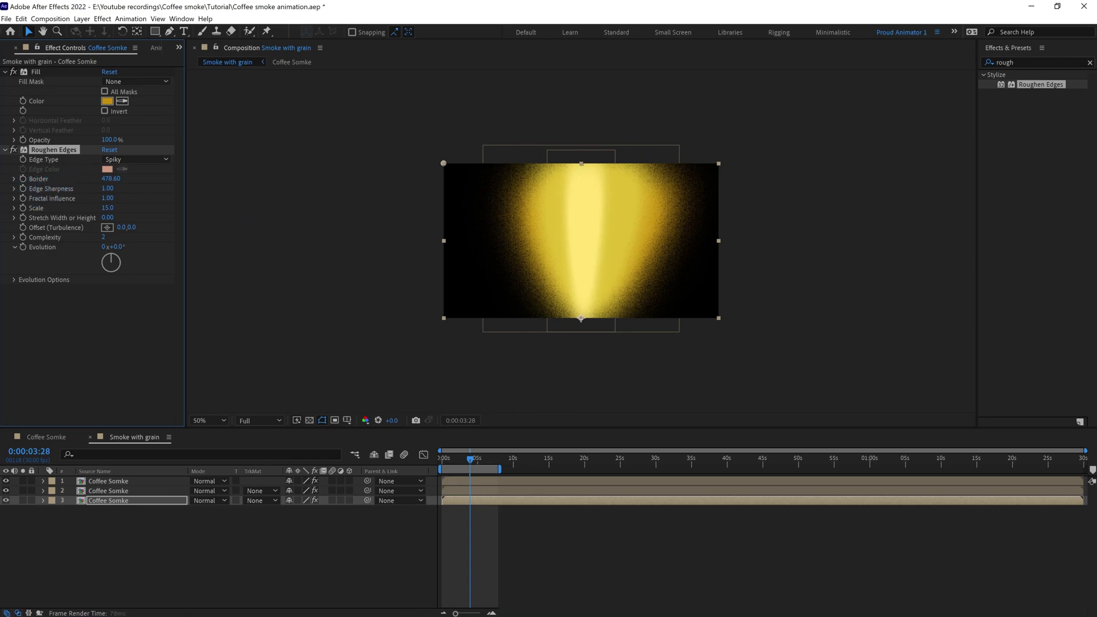
left_click_drag(101, 183, 16, 185)
left_click(111, 181)
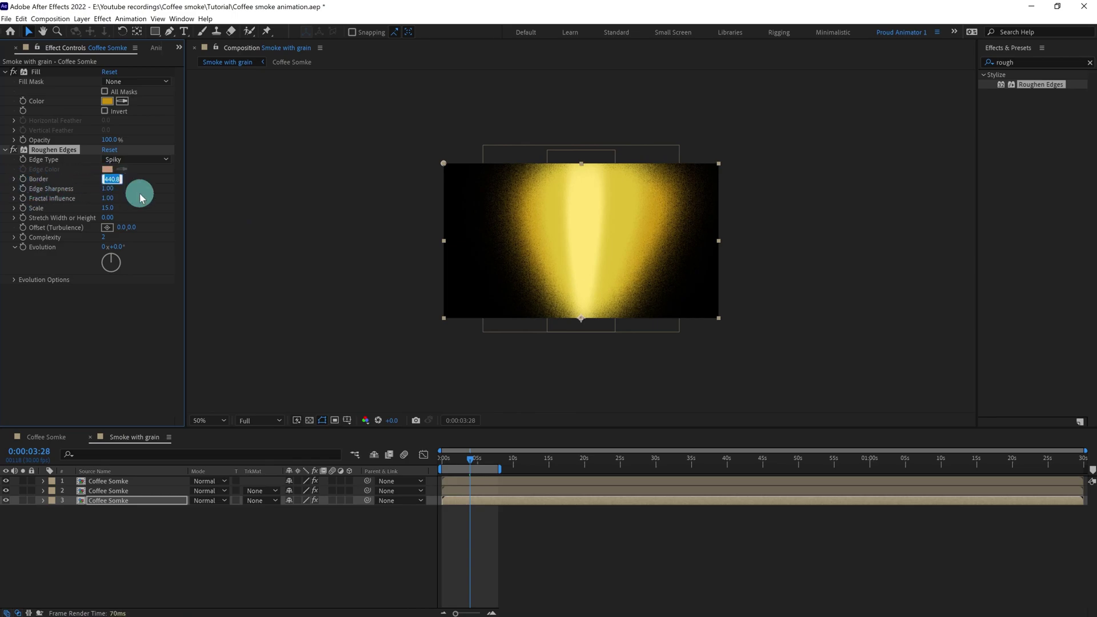
type("25")
left_click(140, 194)
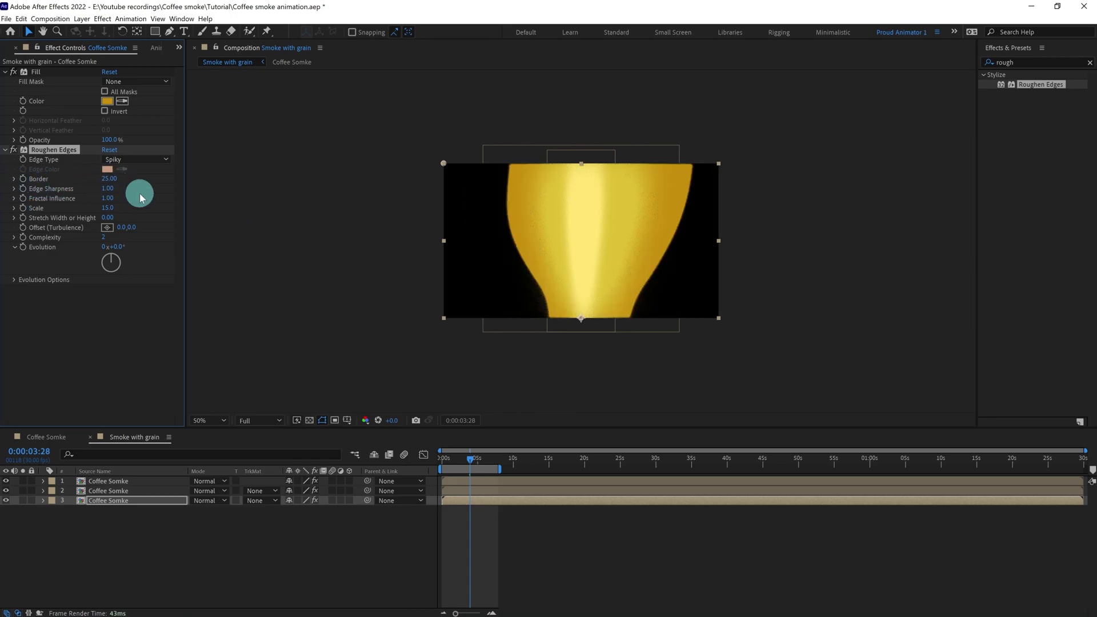
- Preview the grainy edges and zoom the viewer to 100%
key("space")
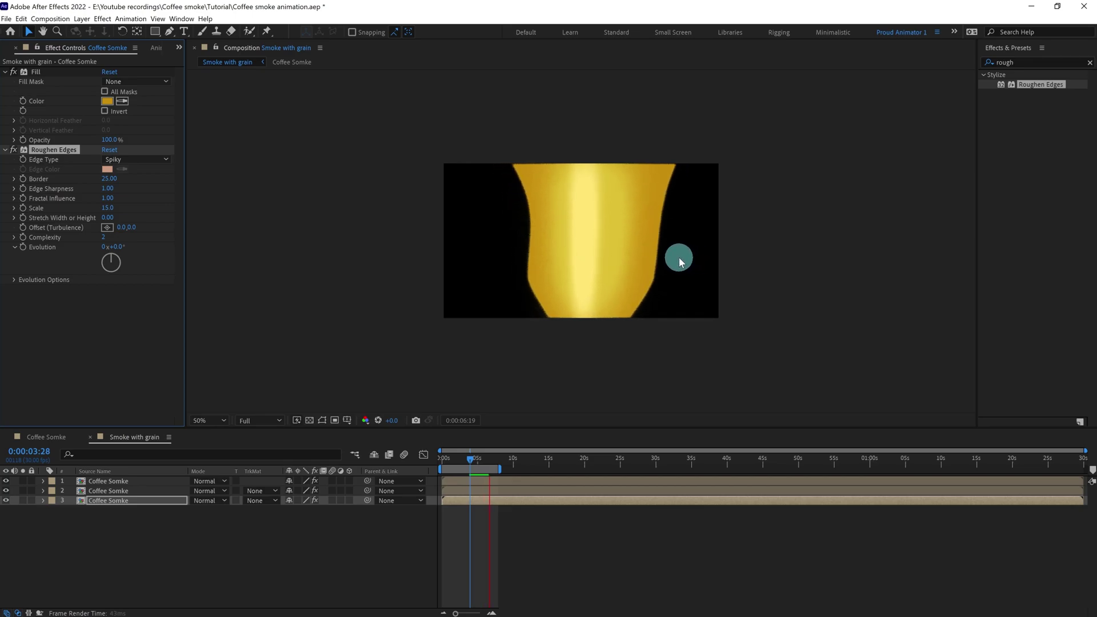
left_click(672, 263)
key("slash")
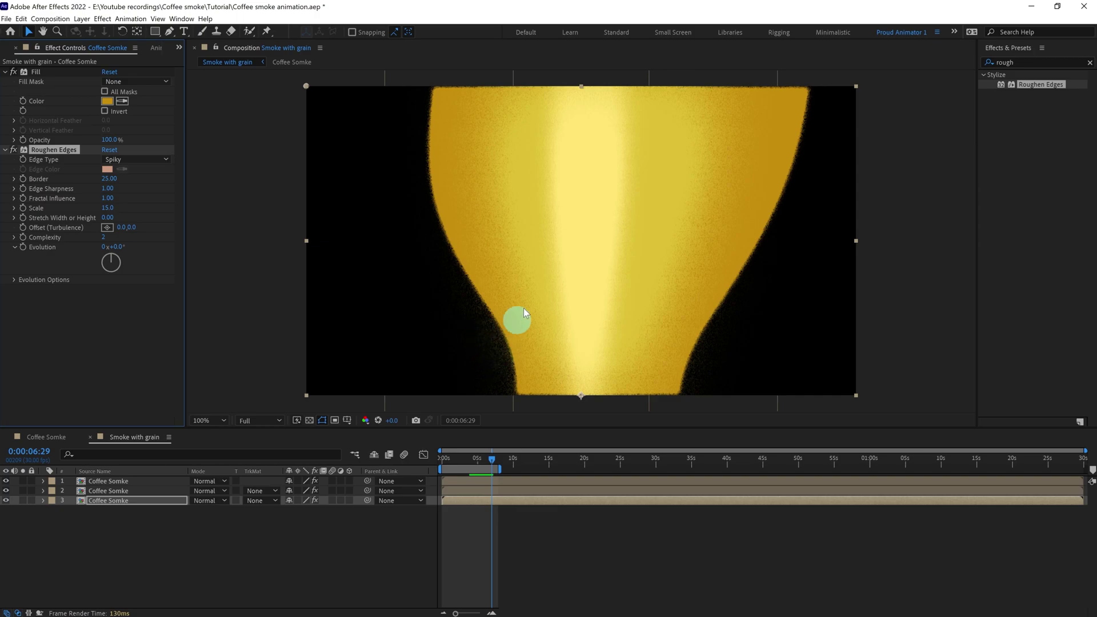
- Duplicate the third smoke layer, reorder it, and set layer 3's Track Matte to Alpha Matte
left_click(114, 502)
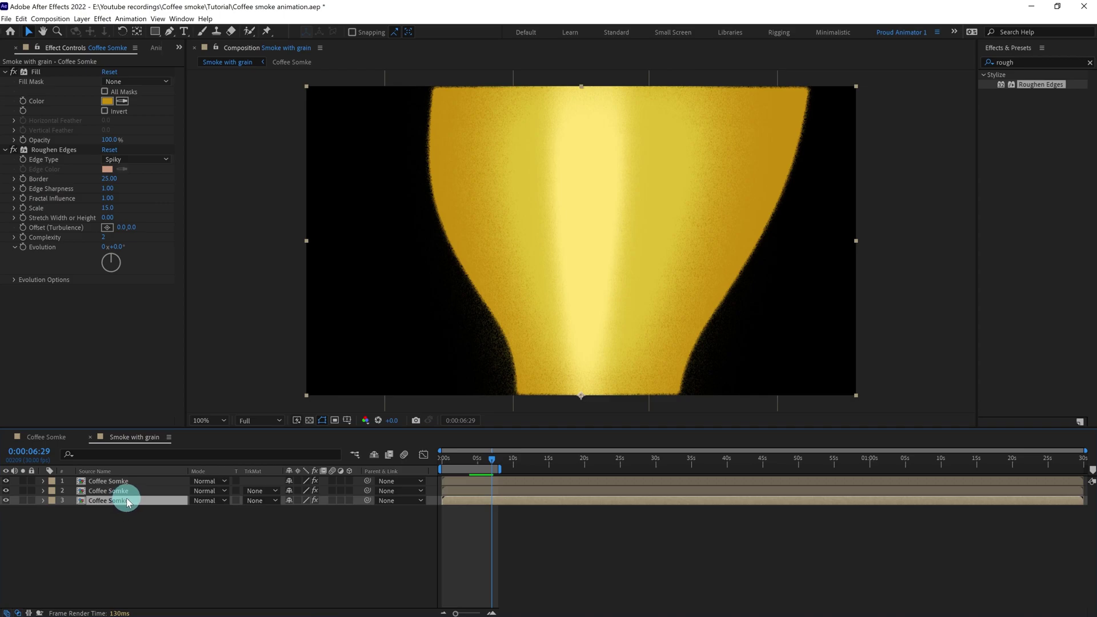
key("ctrl+d")
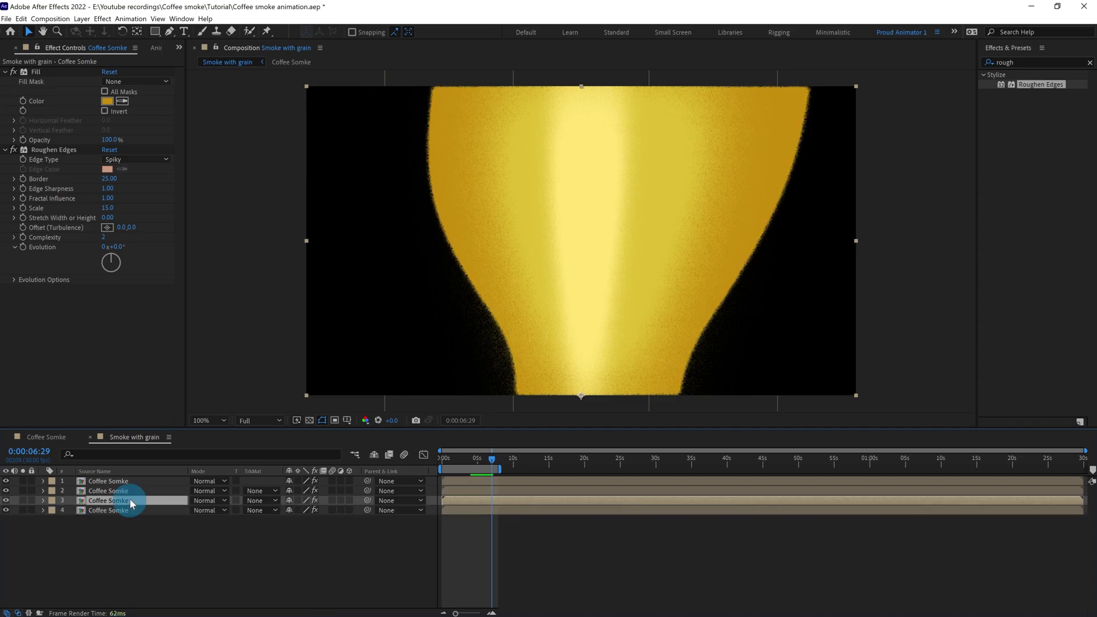
left_click_drag(131, 499, 135, 490)
left_click(122, 502)
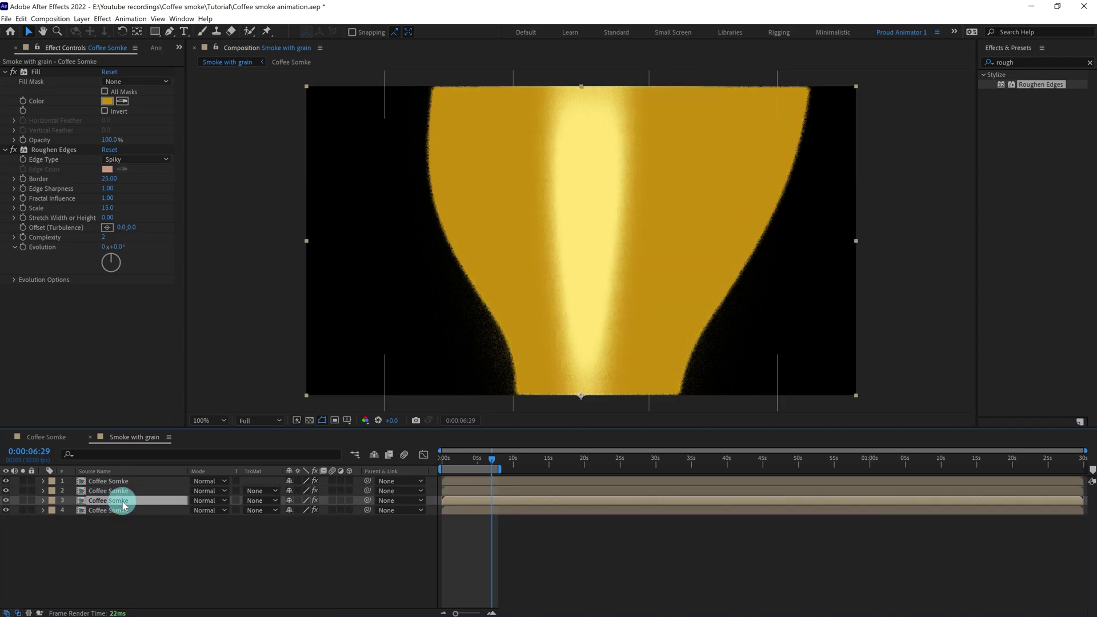
left_click(264, 501)
left_click(282, 530)
key("comma")
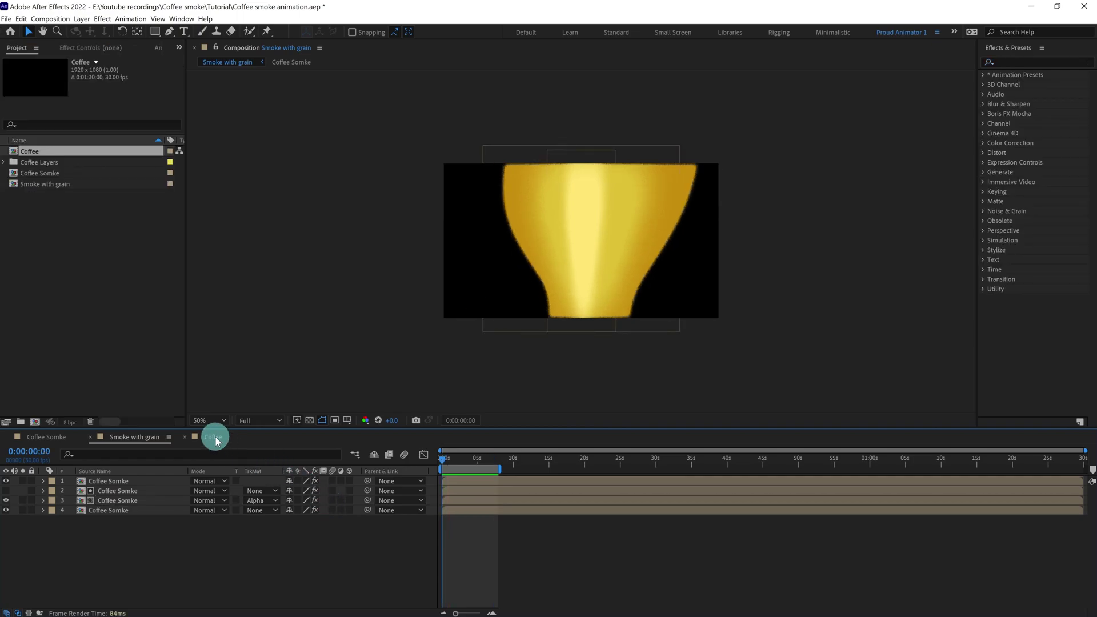
- In the Coffee composition, lock the Top, Cup and BG layers
left_click(213, 437)
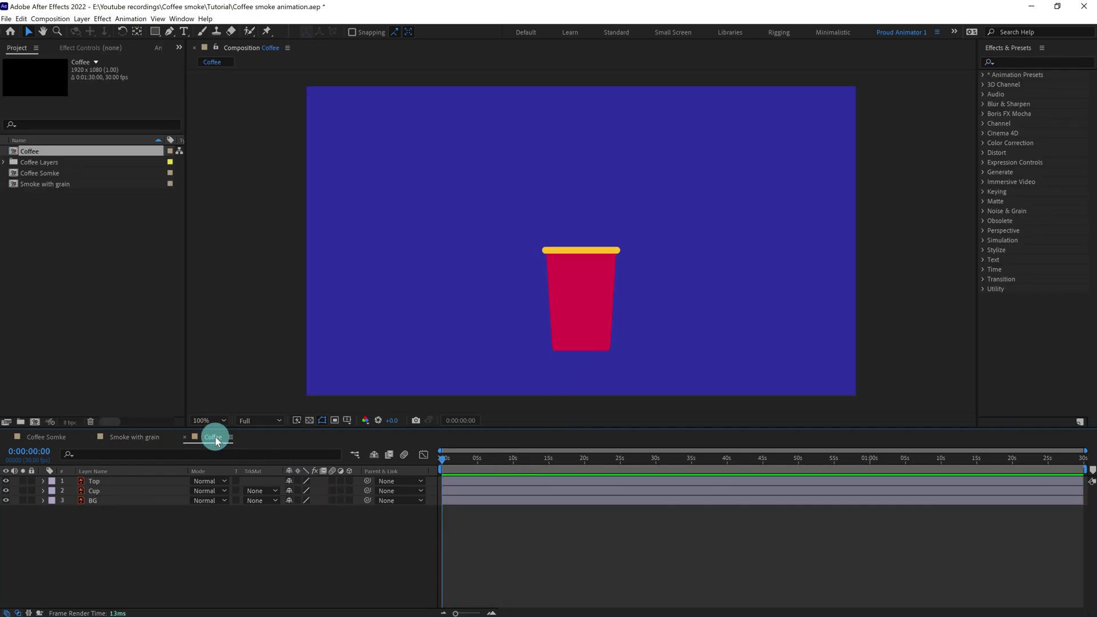
scroll(557, 227, "up", 2)
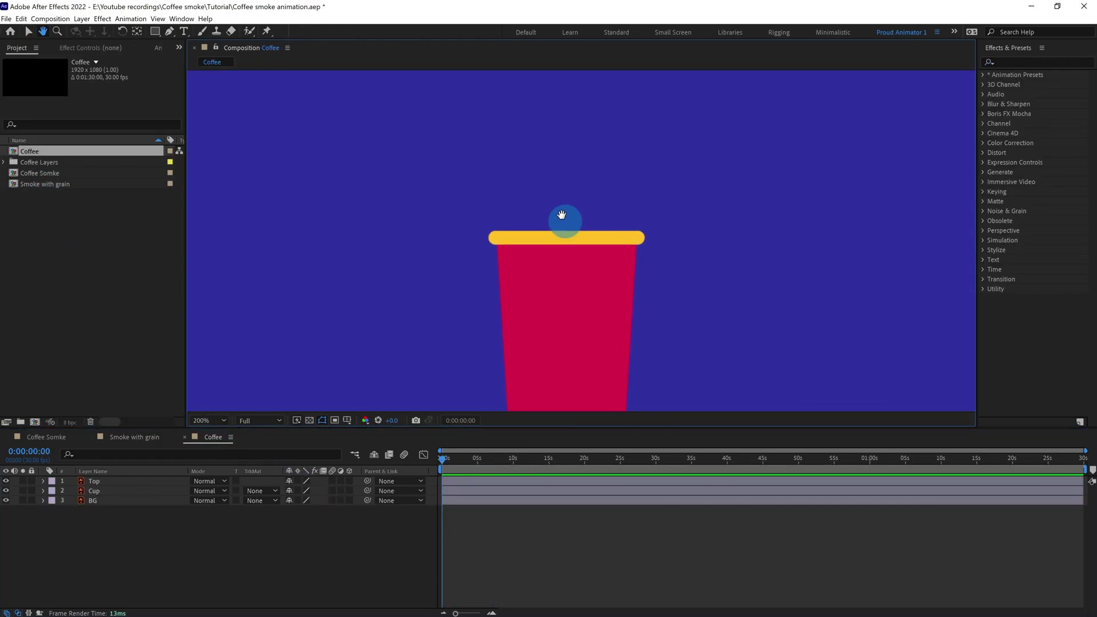
scroll(537, 197, "down", 2)
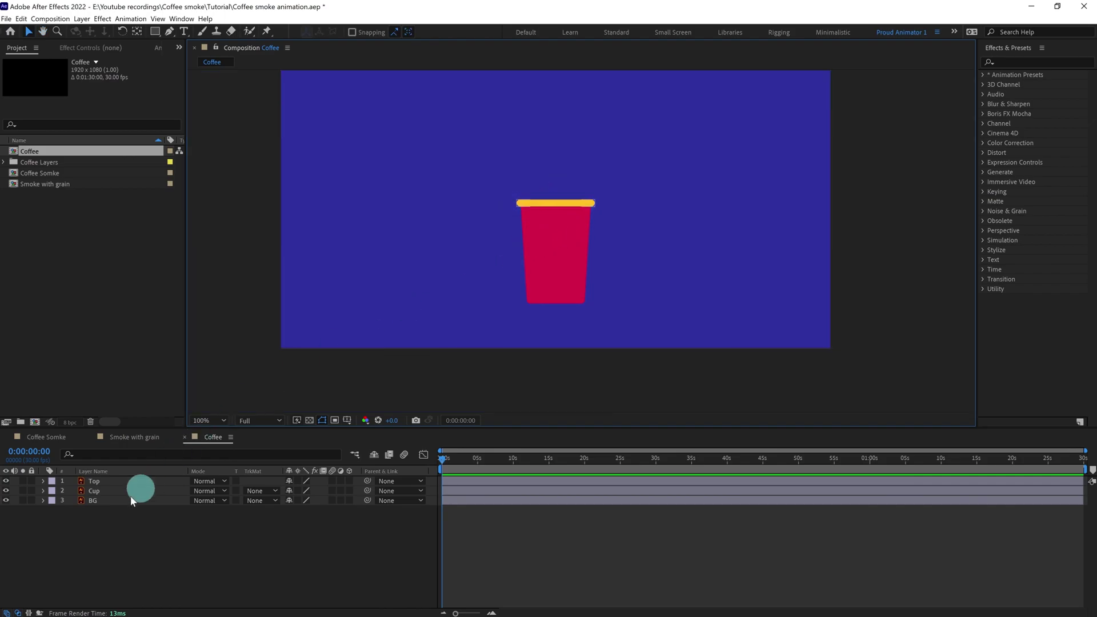
left_click_drag(31, 485, 125, 527)
- Place the Smoke with grain comp between Cup and BG and move it up above the cup
left_click(51, 175)
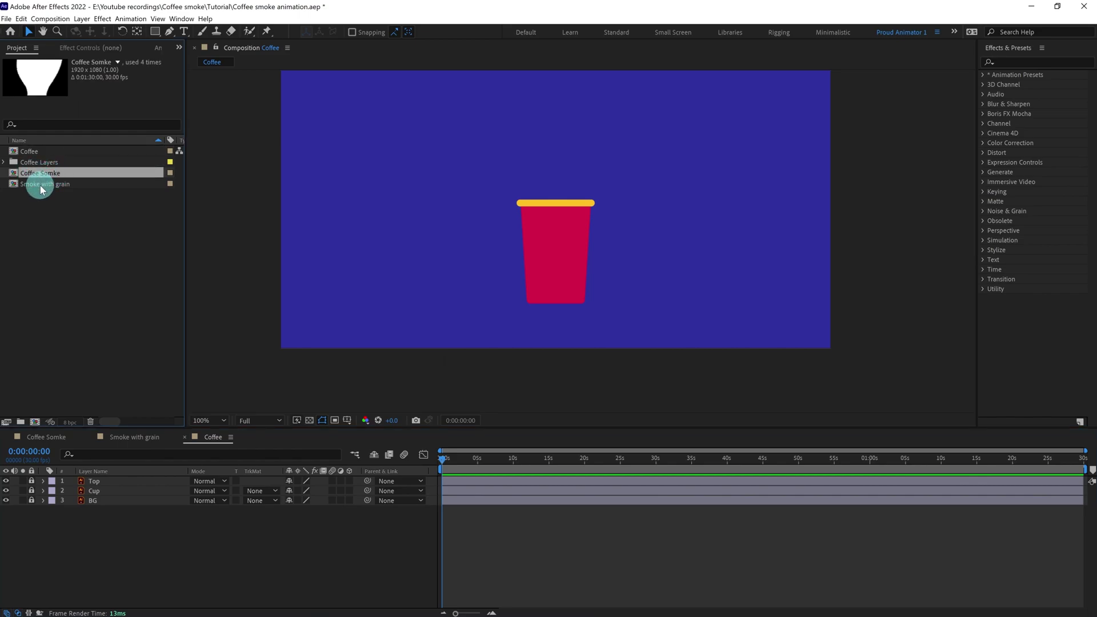
left_click(46, 184)
left_click_drag(98, 404, 122, 494)
scroll(549, 324, "down", 2)
left_click_drag(573, 246, 569, 202)
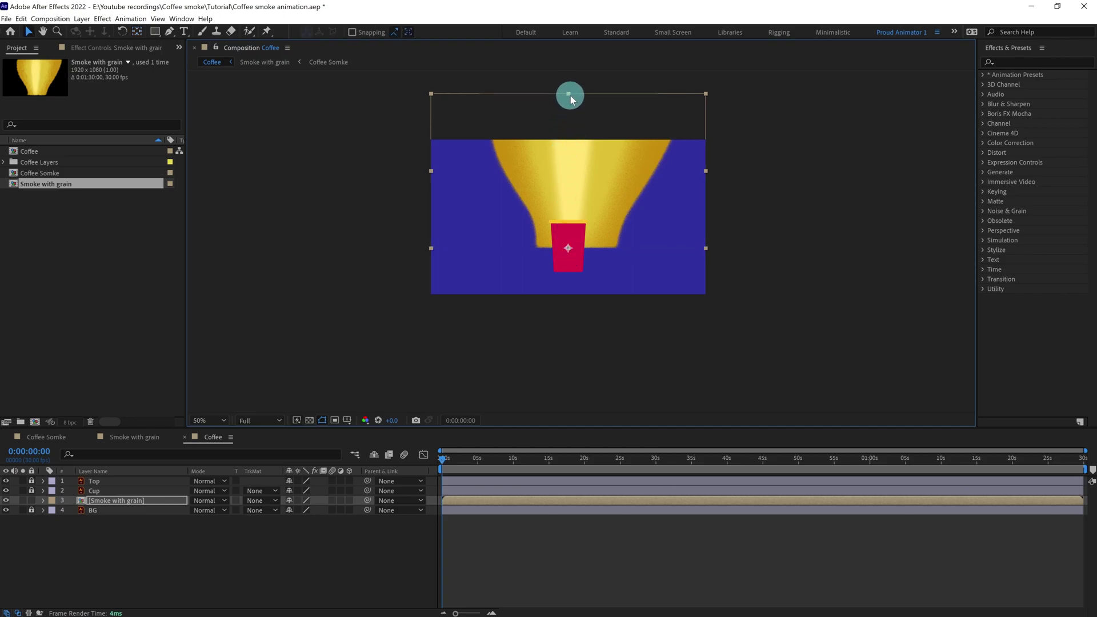
- Scale the smoke layer down so it rises from the cup's rim
left_click_drag(570, 95, 567, 165)
key("period")
key("comma")
key("period")
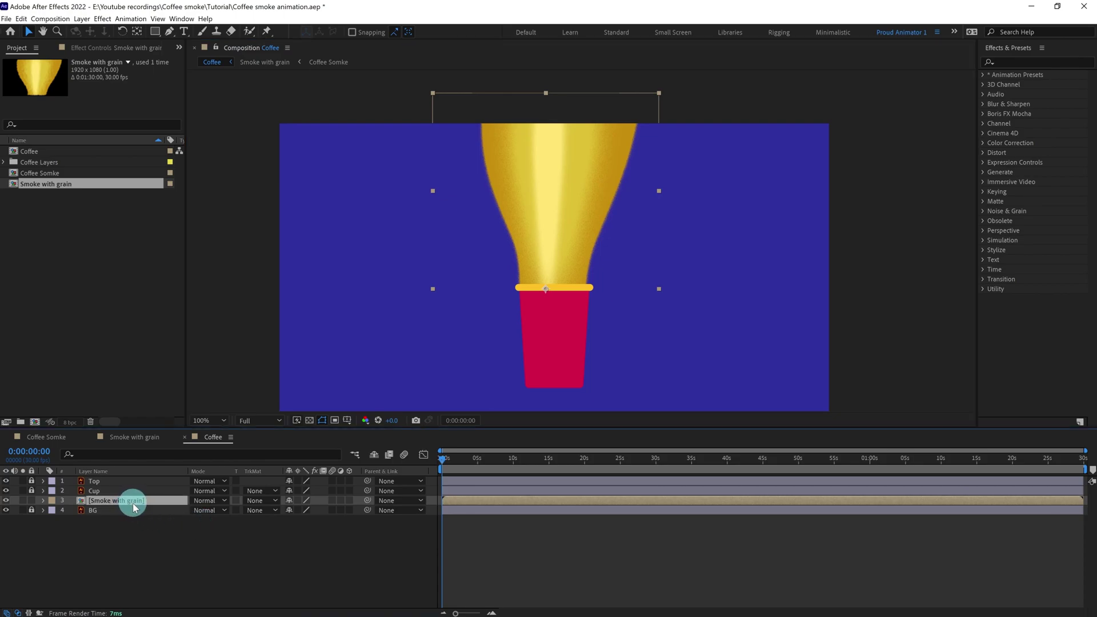
- Set the Smoke with grain layer's opacity to 70%
key("t")
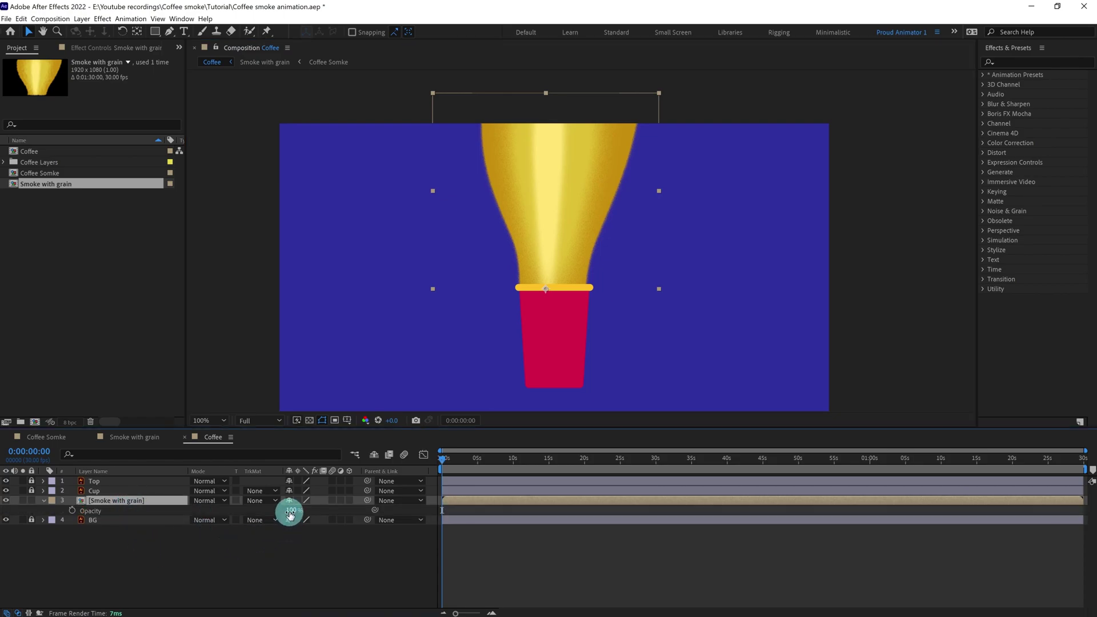
left_click(289, 510)
type("60")
key("Return")
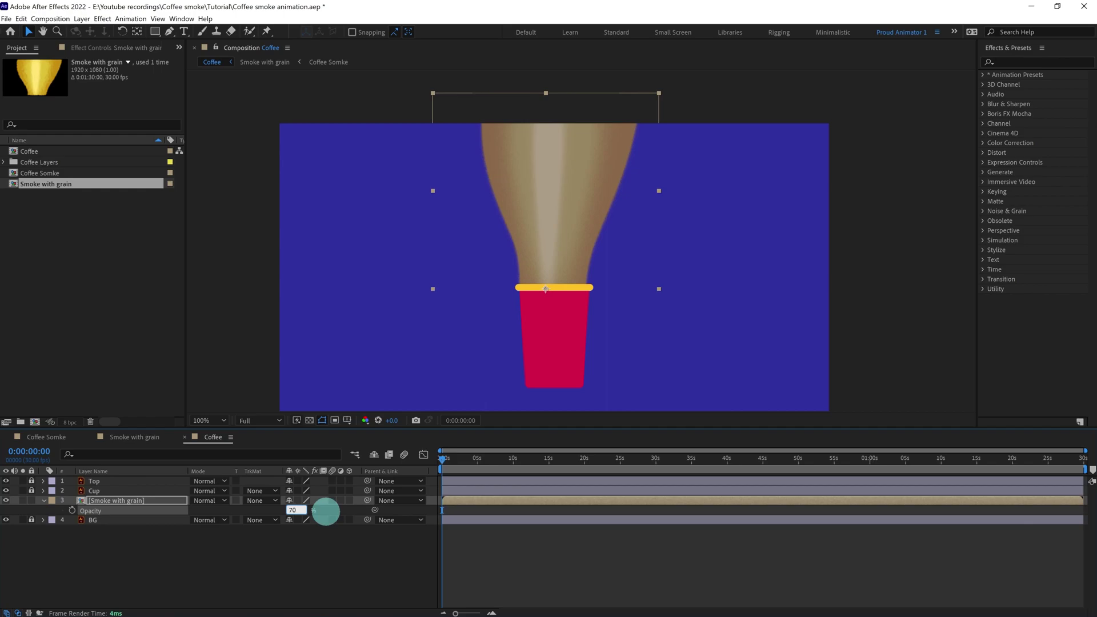
key("Return")
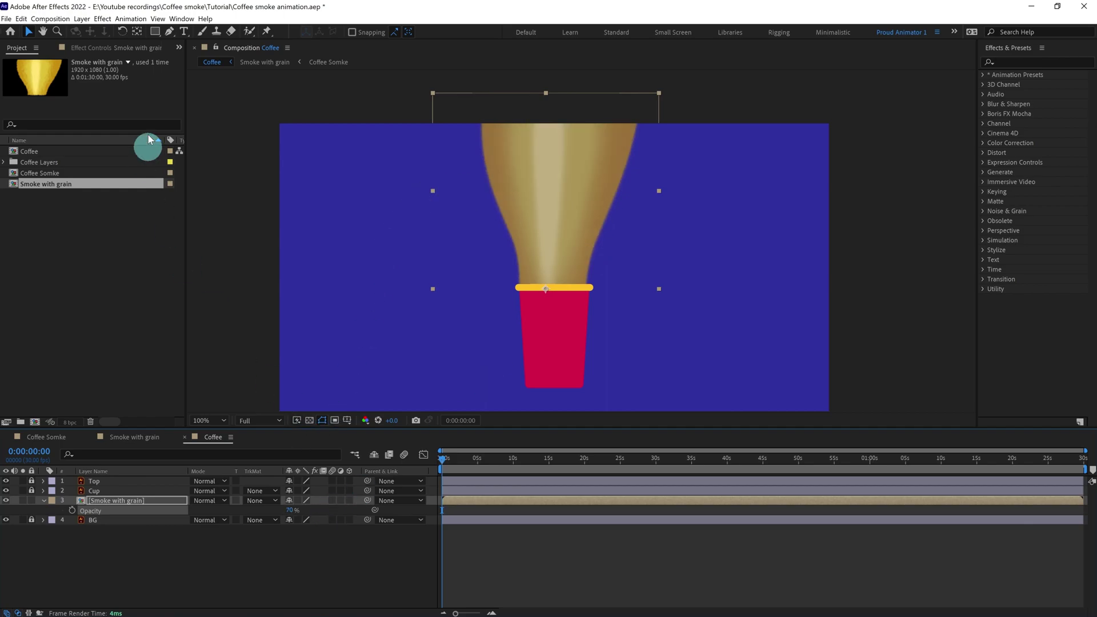
- Add a full-layer rectangle mask to the smoke and lower its top edge
double_click(154, 33)
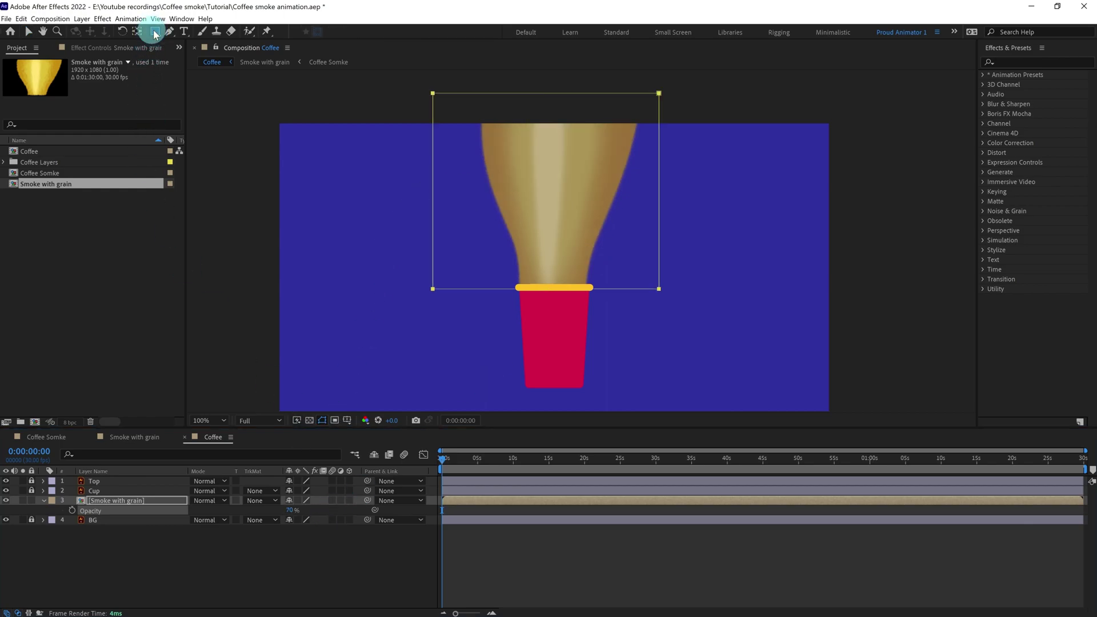
double_click(433, 94)
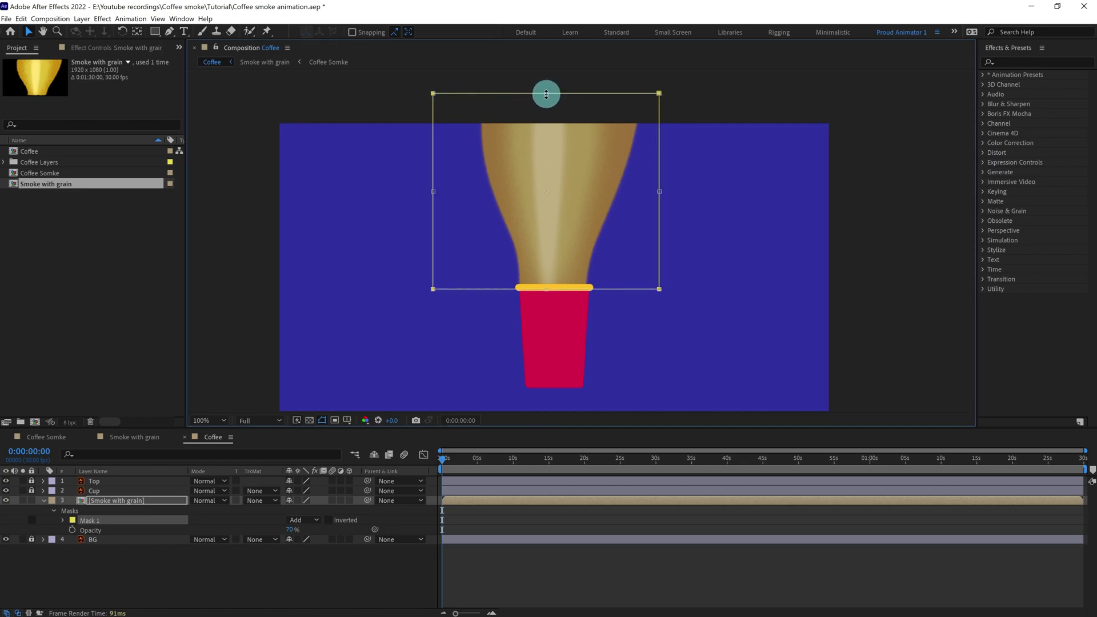
left_click_drag(546, 94, 548, 189)
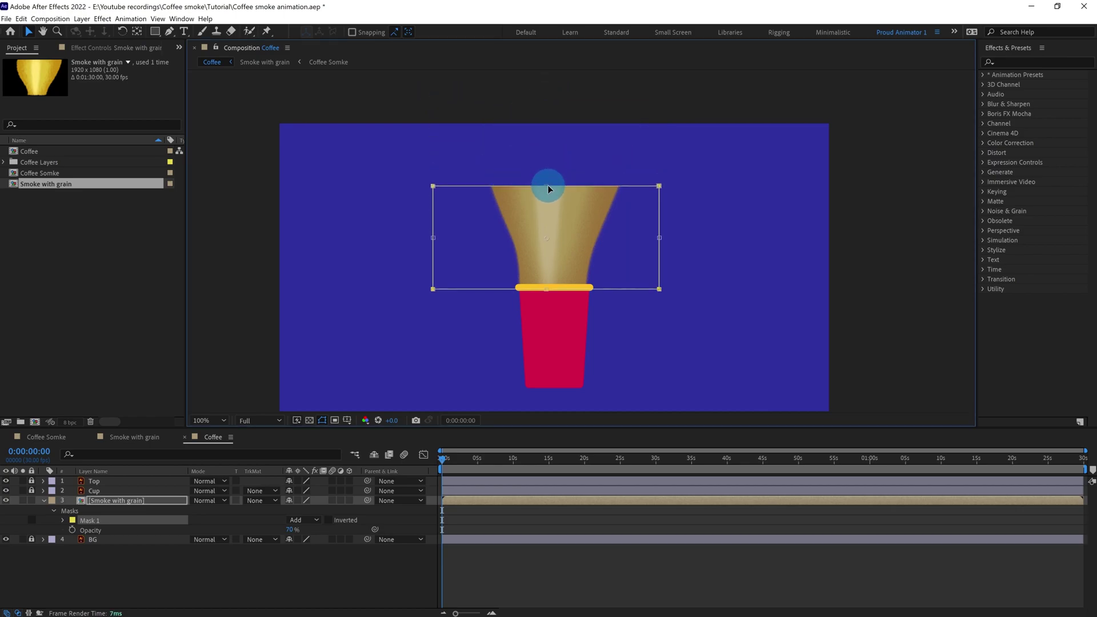
- Set Mask 1's feather to 791 pixels so the top fades softly
left_click(63, 521)
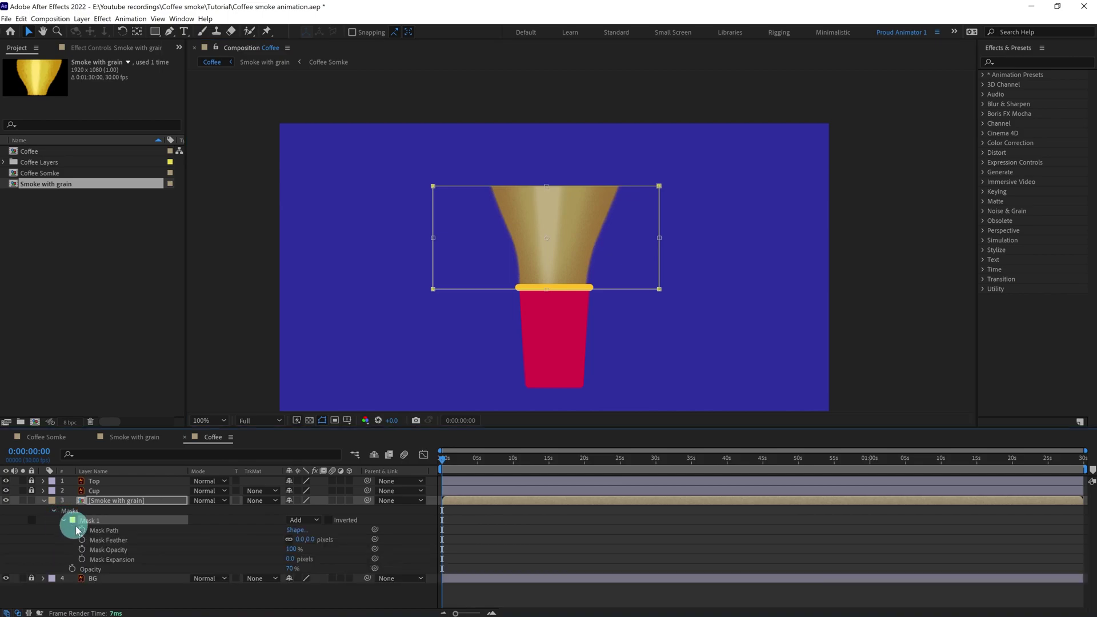
left_click(300, 539)
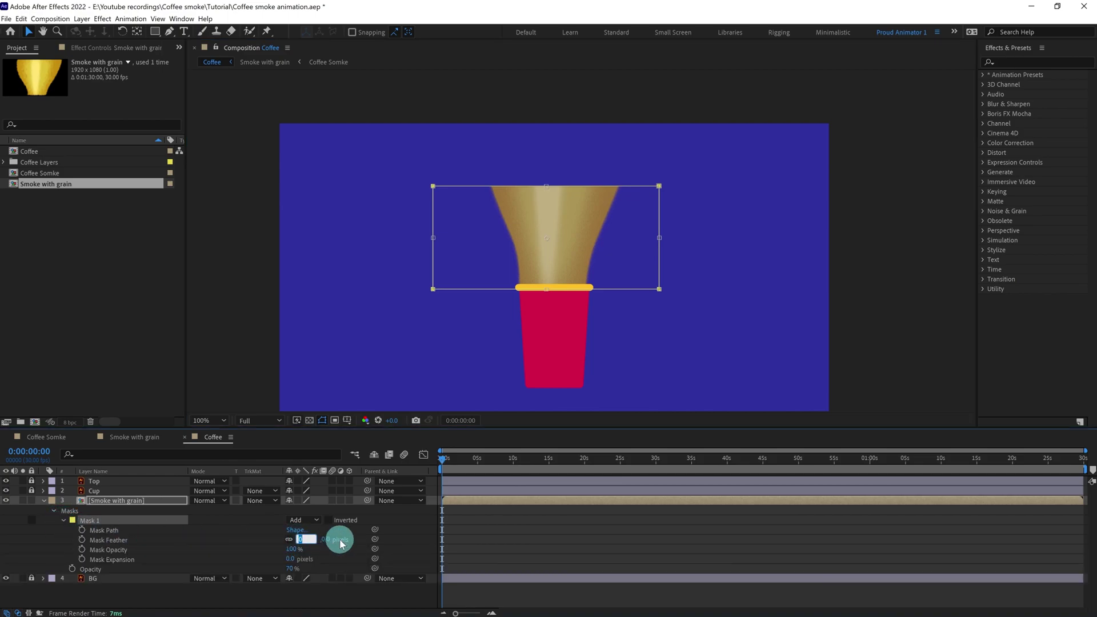
left_click(339, 539)
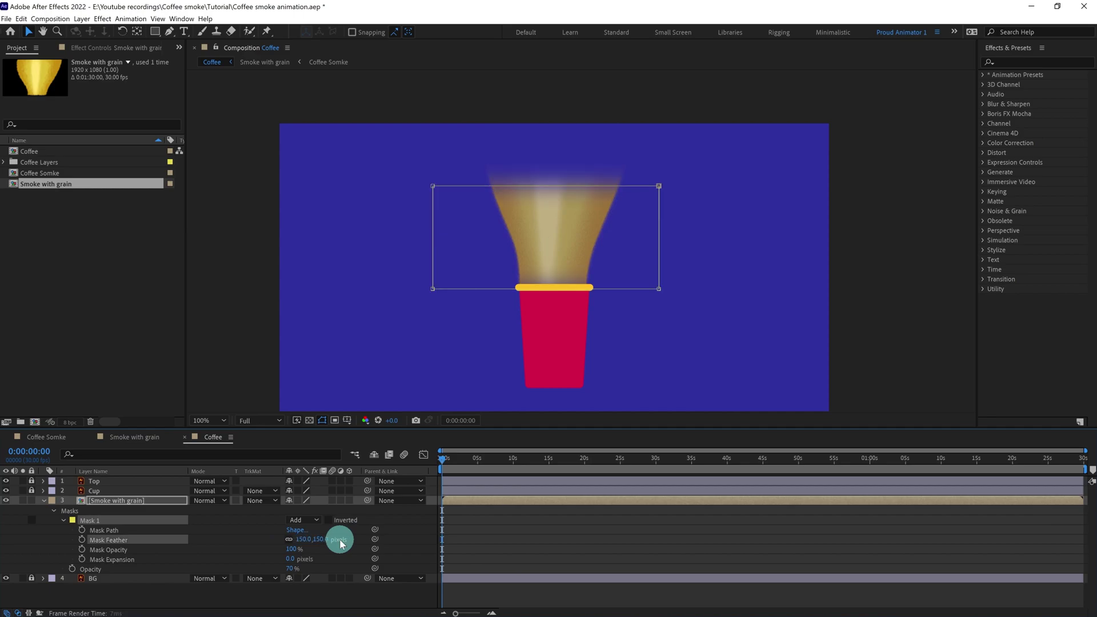
left_click_drag(306, 543, 683, 551)
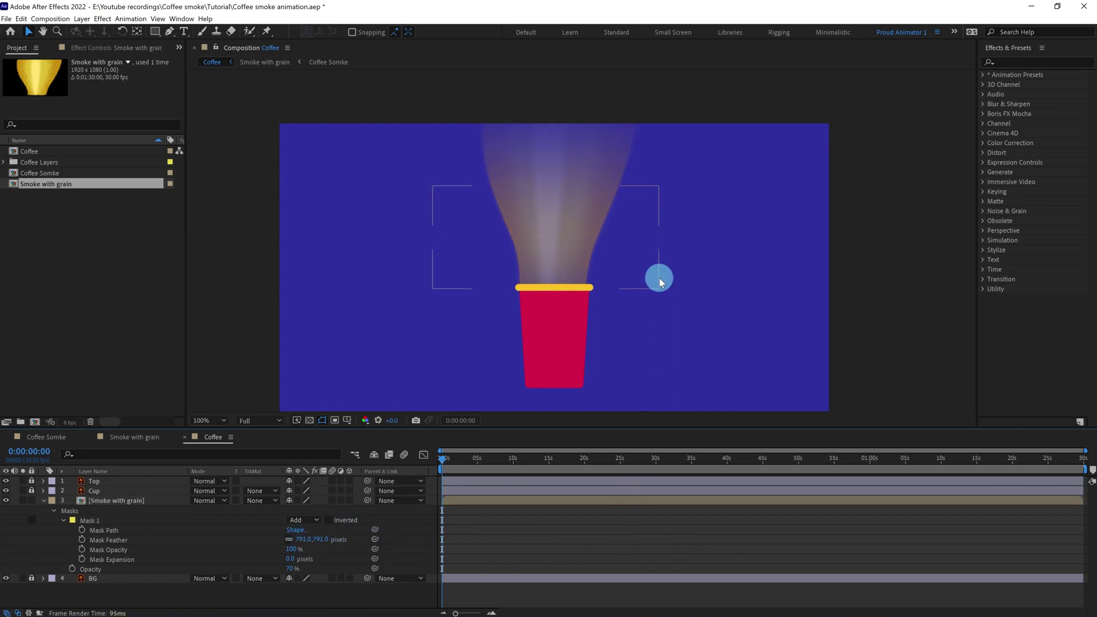
key("comma")
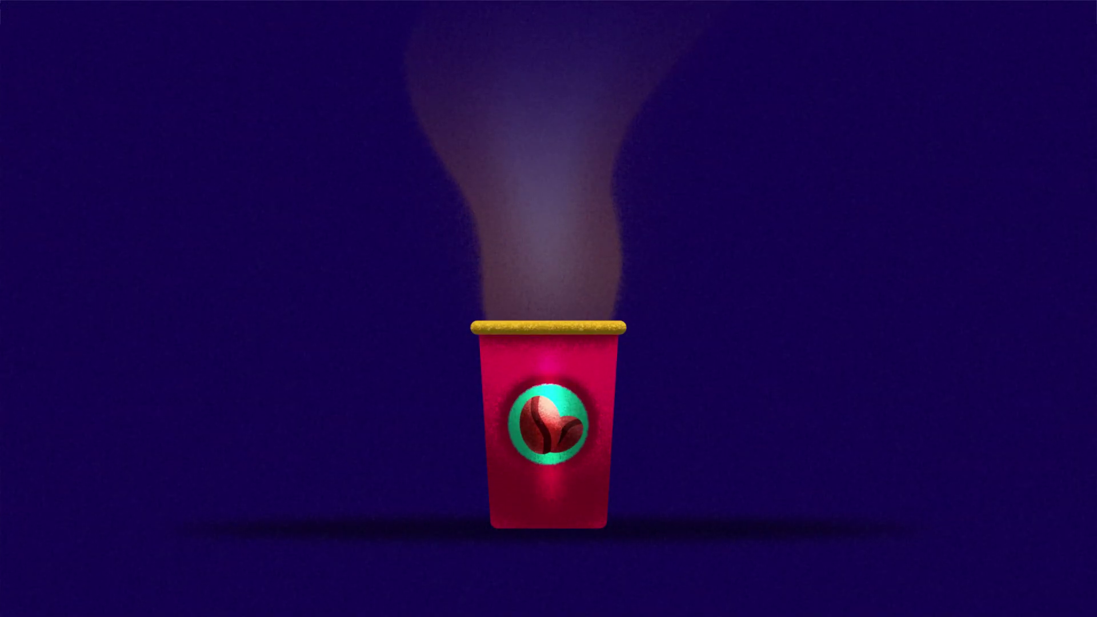